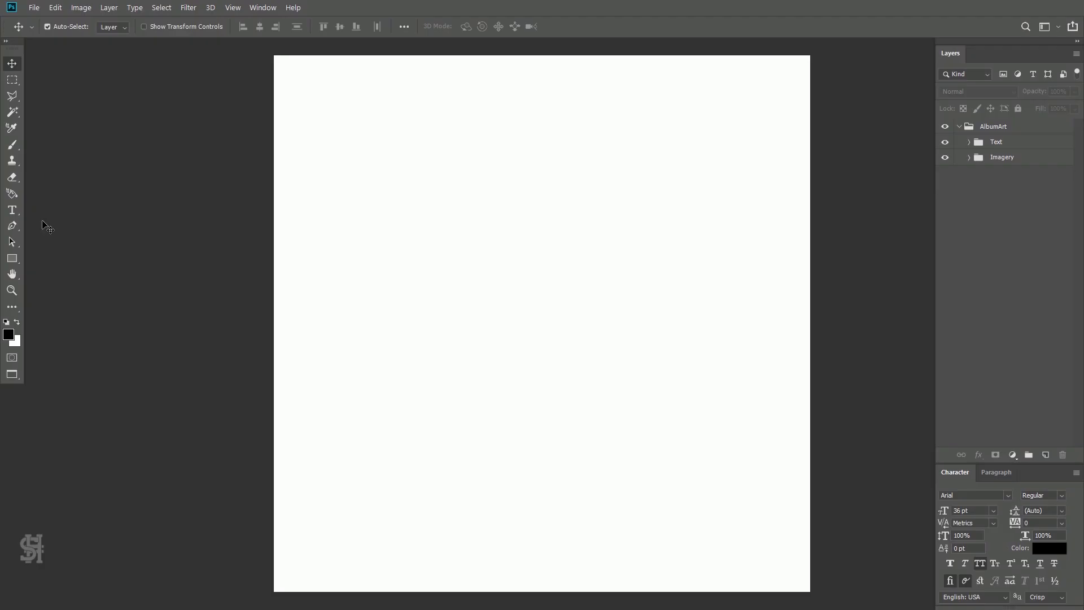
- Draw a wide, empty paragraph text box across the middle of the white canvas
key("t")
left_click_drag(273, 214, 810, 374)
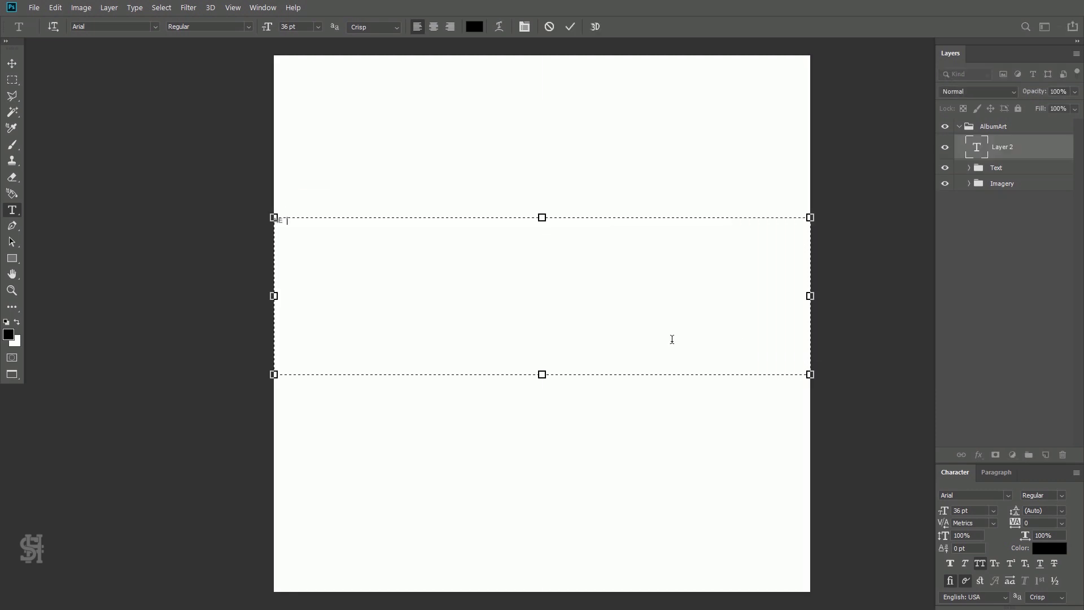
- Centre-align the title and set it in Montserrat Black at 250 pt
left_click(434, 27)
left_click(155, 27)
left_click(186, 127)
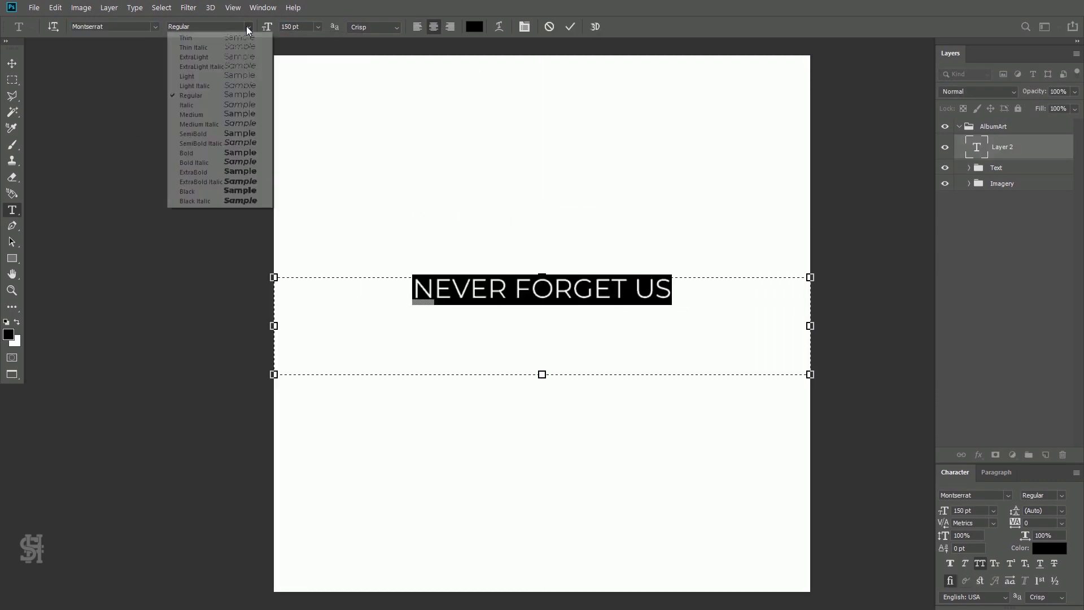
left_click(247, 27)
left_click(192, 194)
type("250")
key("Return")
key("ctrl+Return")
- Move the title down below the page centre and hide the guides
key("v")
mouse_move(508, 302)
left_mouse_down()
mouse_move(507, 320)
mouse_move(585, 380)
mouse_move(586, 294)
left_mouse_up()
key("ctrl+semicolon")
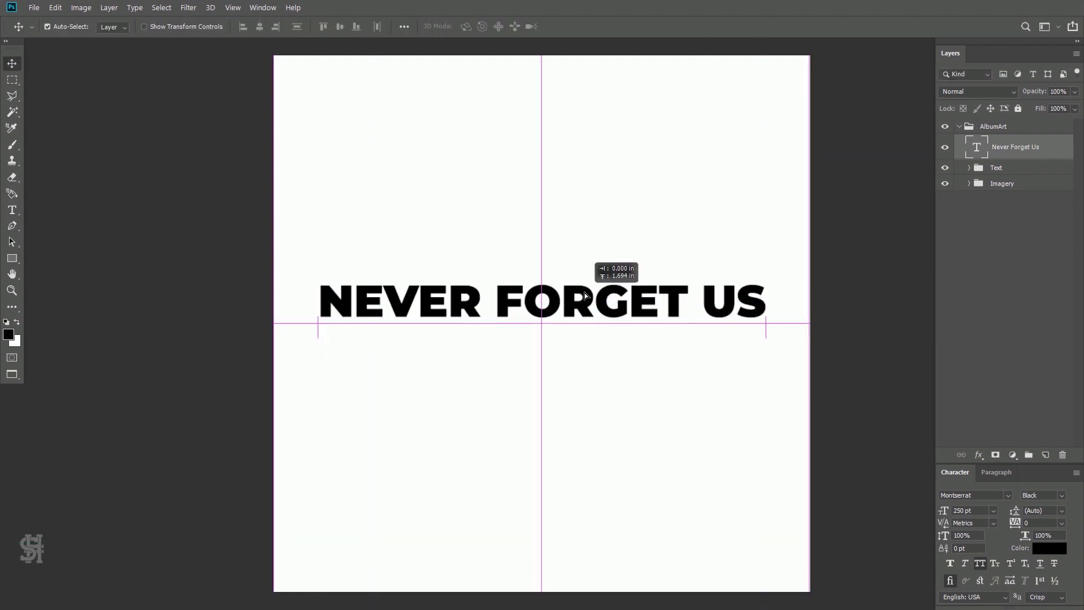
- Add a 72 pt subtitle box above the title reading 'ACALOLEPTA FRUHSTORFERI'
left_click_drag(300, 150, 765, 246)
left_click(318, 26)
left_click(296, 180)
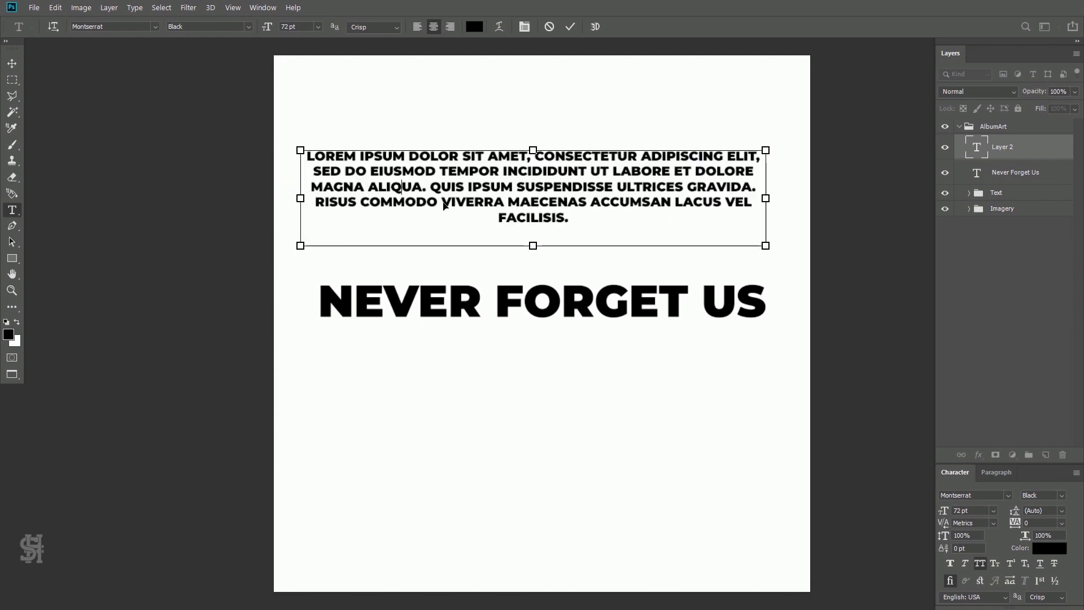
key("ctrl+a")
type("ACALO")
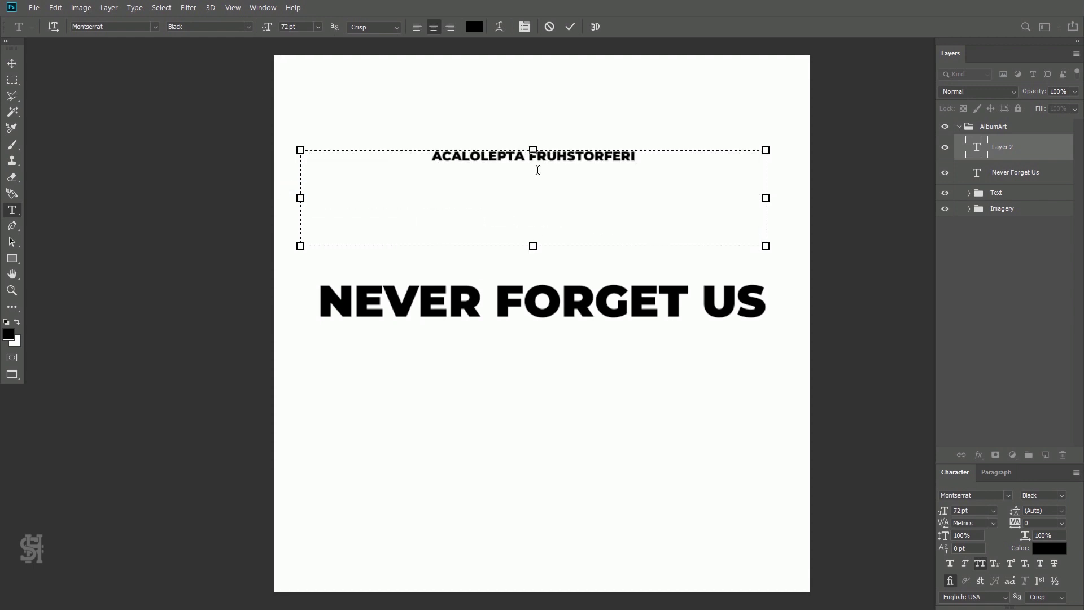
key("ctrl+Return")
key("v")
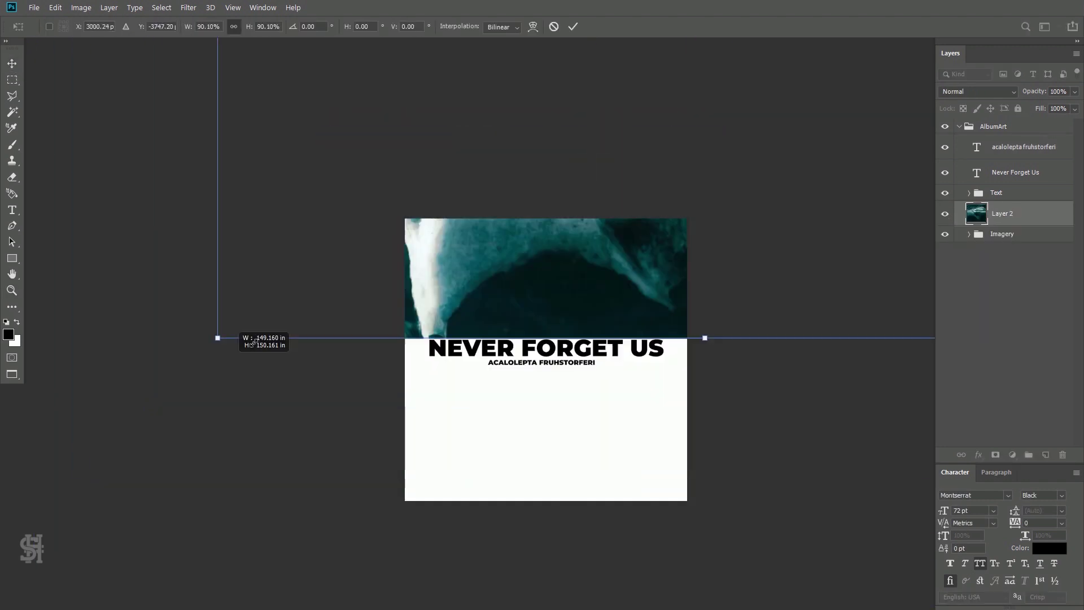
- Adjust the ice photo in Camera Raw: Temperature -15, Contrast +19, more Texture and Clarity
left_click(210, 7)
key("Return")
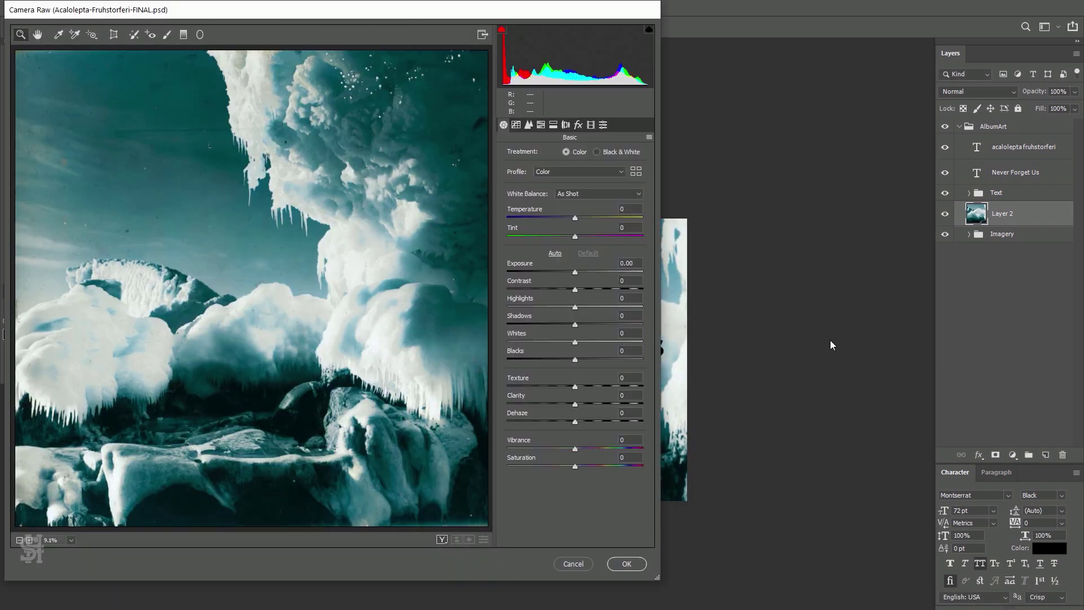
mouse_move(574, 218)
left_mouse_down()
mouse_move(565, 218)
mouse_move(599, 237)
left_mouse_up()
left_click_drag(576, 290, 588, 290)
left_click_drag(574, 386, 592, 404)
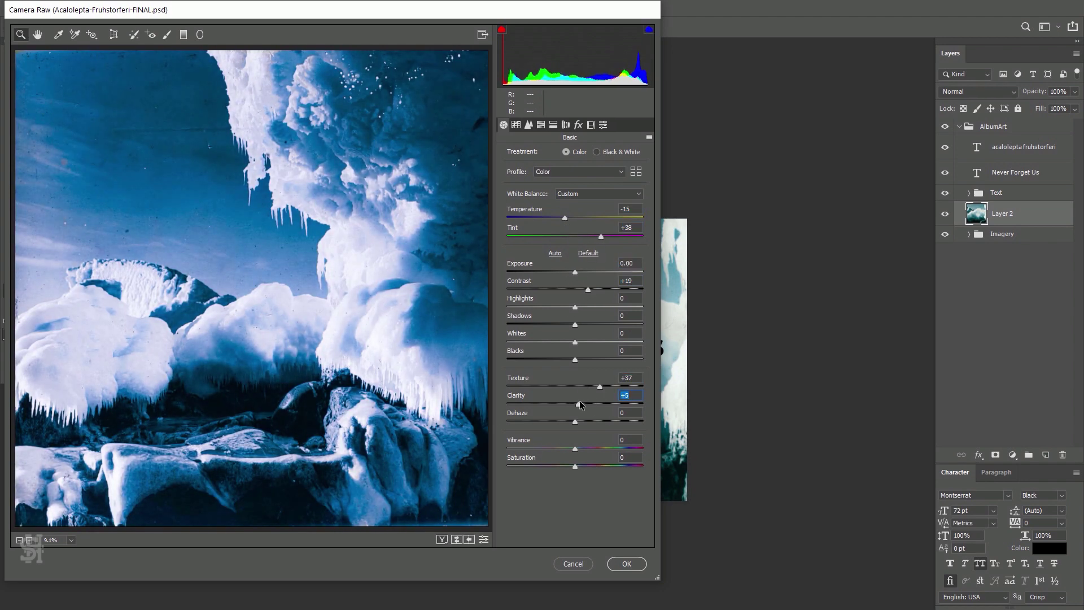
left_click(574, 467)
key("Return")
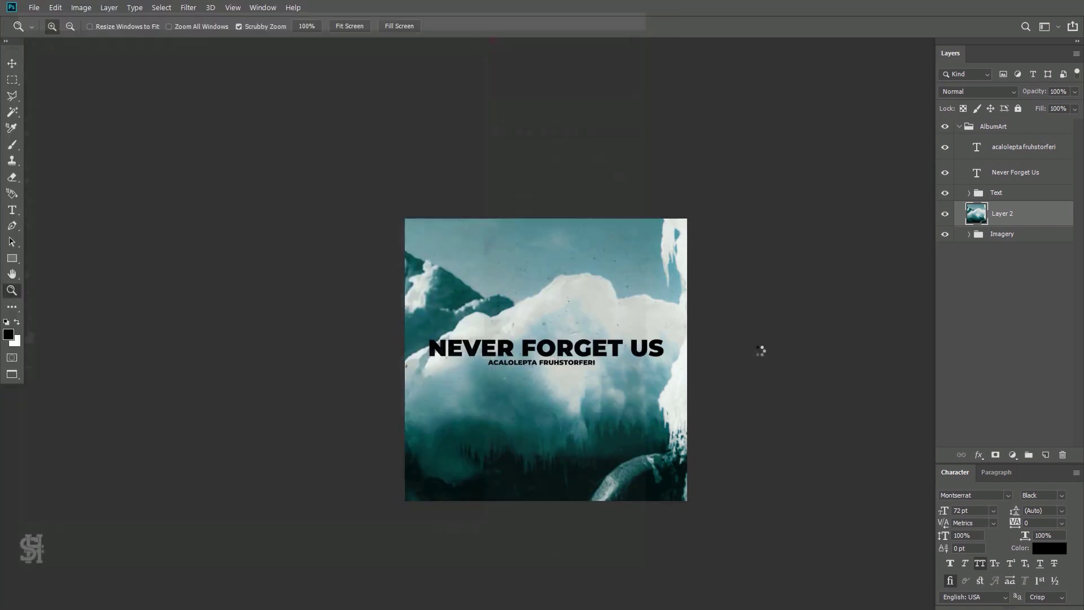
- Scale the ice photo to cover the whole square canvas
key("ctrl+t")
left_click_drag(278, 428, 582, 512)
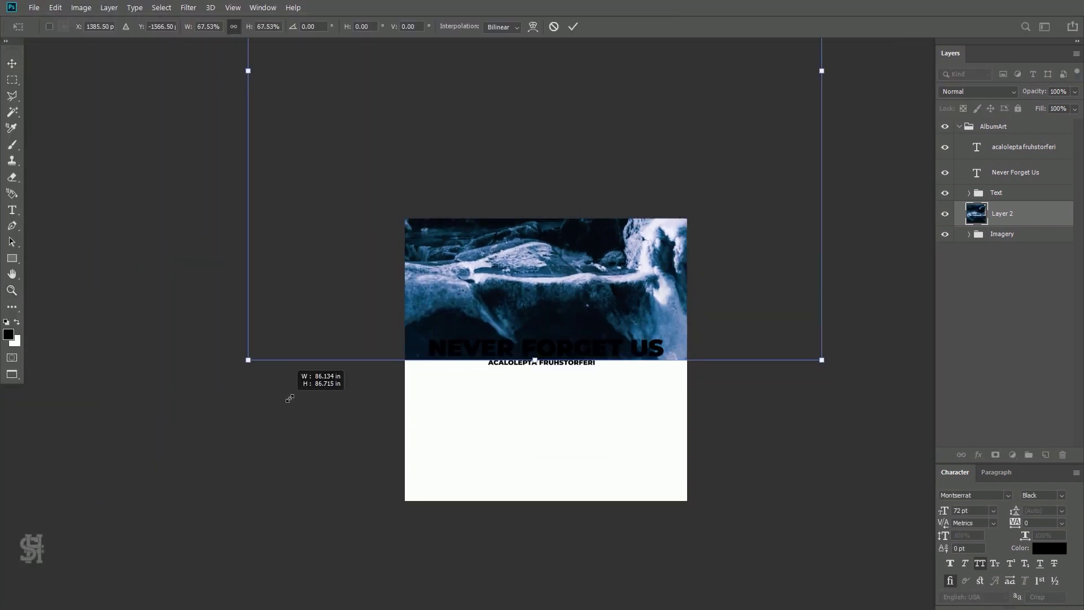
left_click_drag(582, 512, 521, 312)
key("Return")
- Zoom into the sky, enlarge the retouching brush, then fit the canvas in view
key("z")
left_click(520, 312)
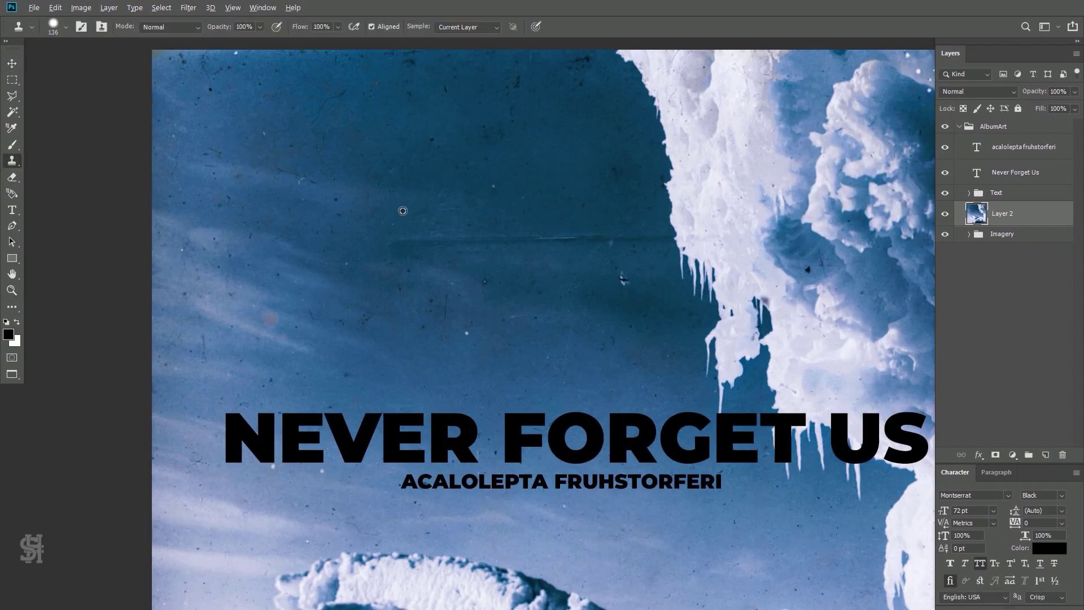
left_click(73, 27)
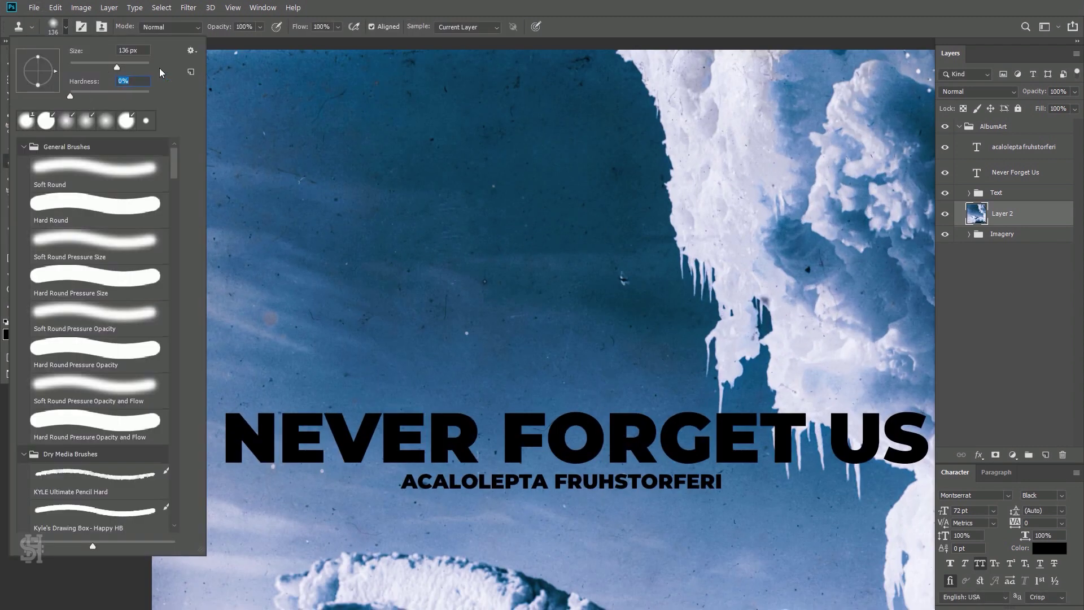
key("Return")
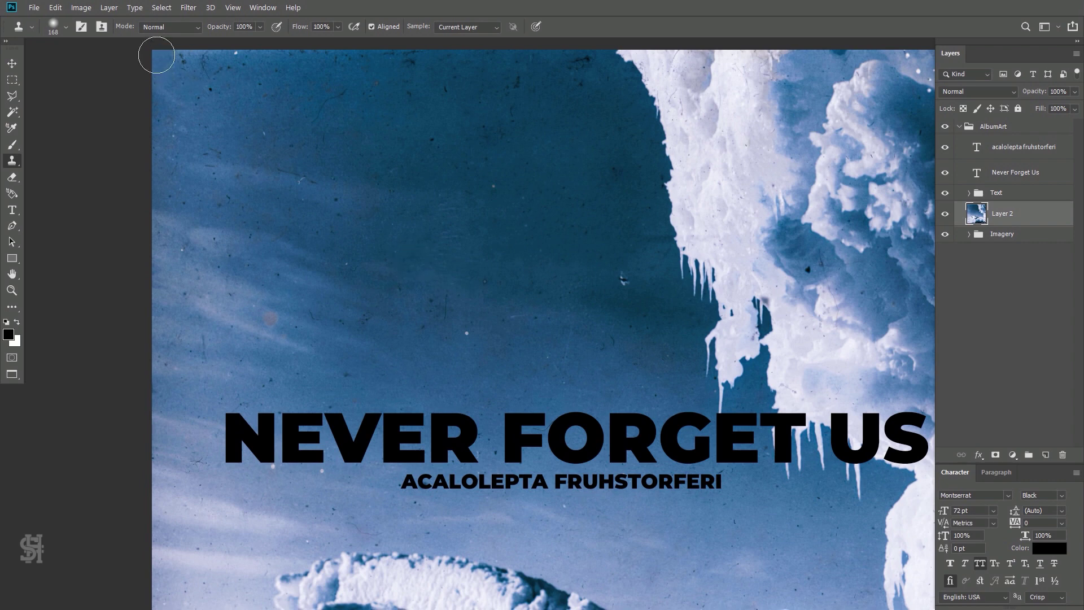
key("ctrl+0")
- Shift the photo upward and tint the selected text pale lavender #dbe0f1
key("v")
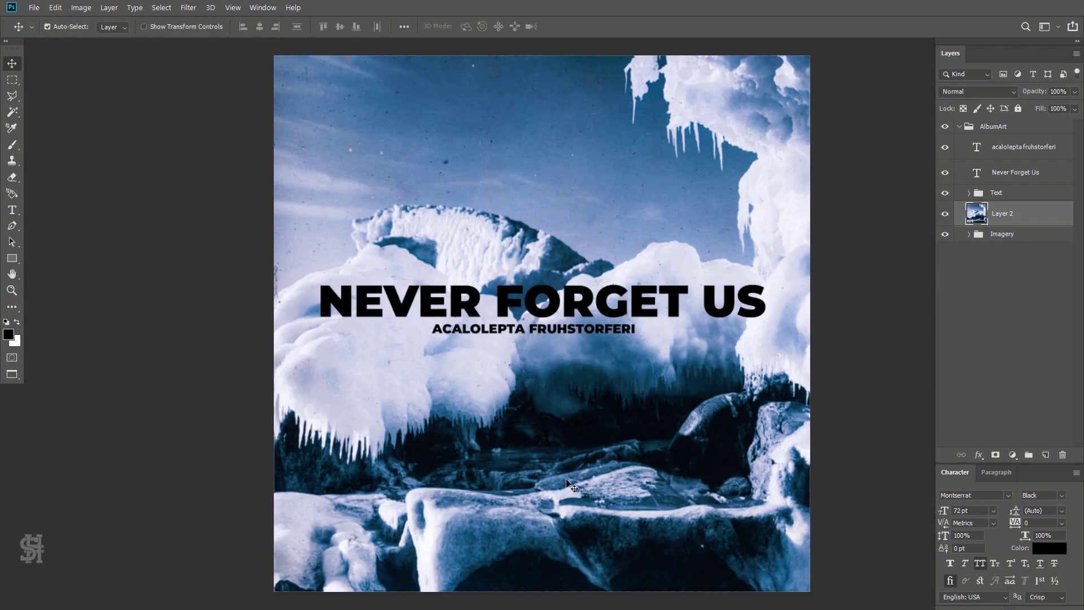
left_click_drag(565, 598, 564, 451)
key("ctrl+minus")
double_click(976, 173)
left_click(474, 27)
left_click(724, 219)
left_click(971, 201)
key("ctrl+Return")
key("v")
left_click(980, 148)
- Give the subtitle the same pale lavender colour
left_click(474, 26)
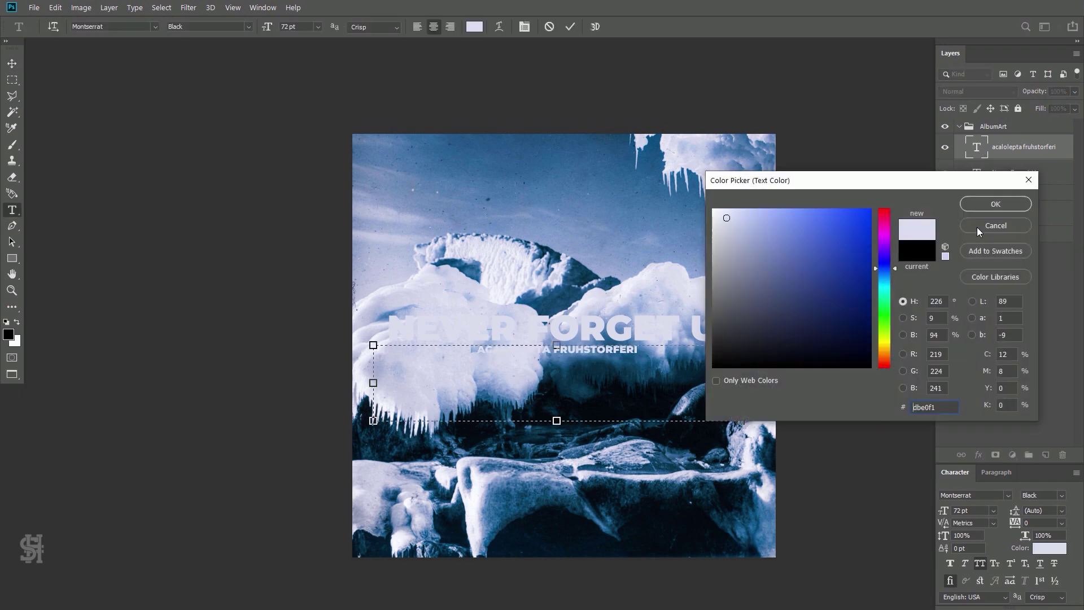
left_click(1000, 203)
key("ctrl+Return")
key("v")
- Move, scale down and rotate the ice photo 90 degrees, then reposition it
left_click_drag(585, 467, 586, 350)
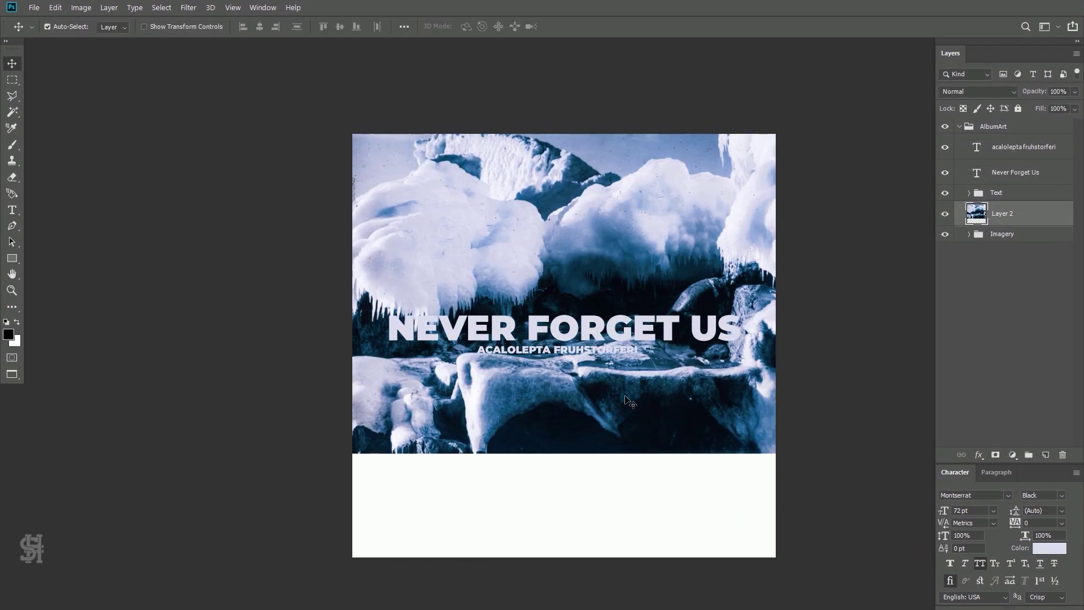
key("ctrl+t")
left_click_drag(927, 478, 728, 477)
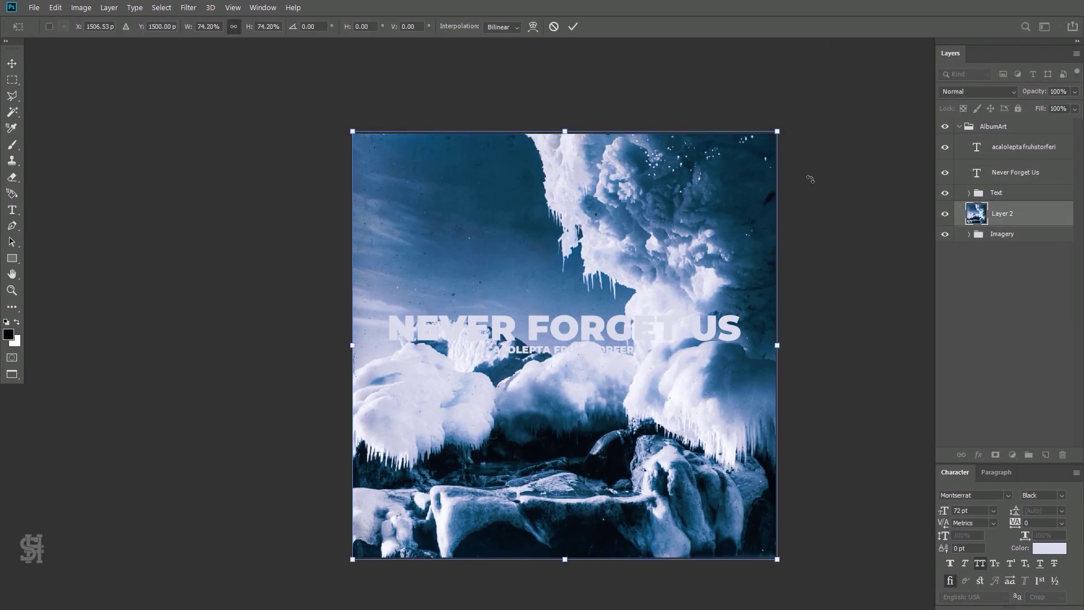
left_click_drag(810, 177, 728, 565)
key("Return")
left_click_drag(571, 460, 598, 457)
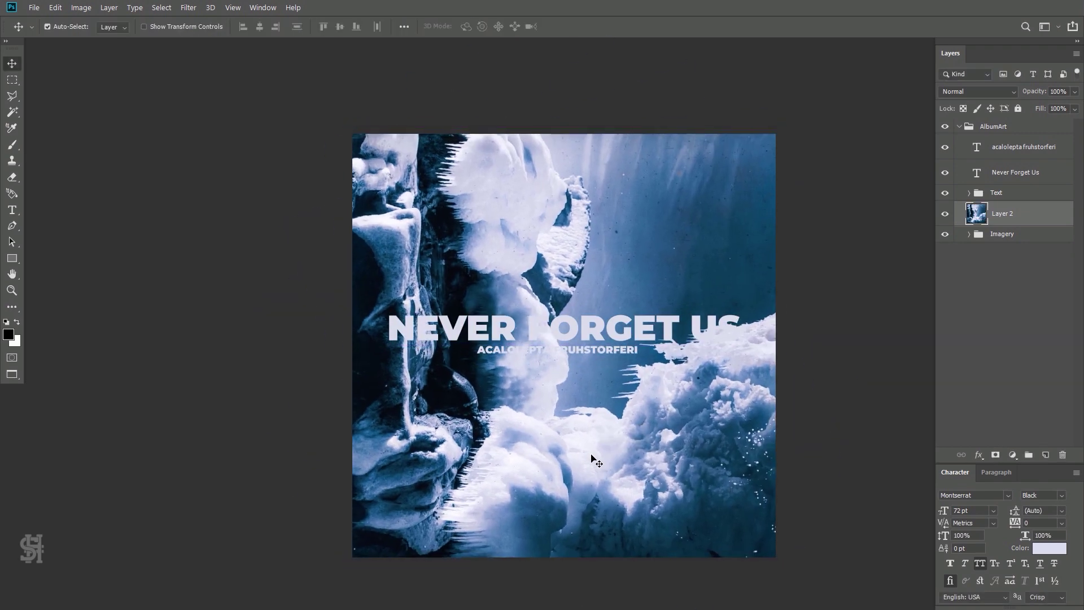
- Set the title in white Alfa Slab One
double_click(977, 172)
left_click(155, 26)
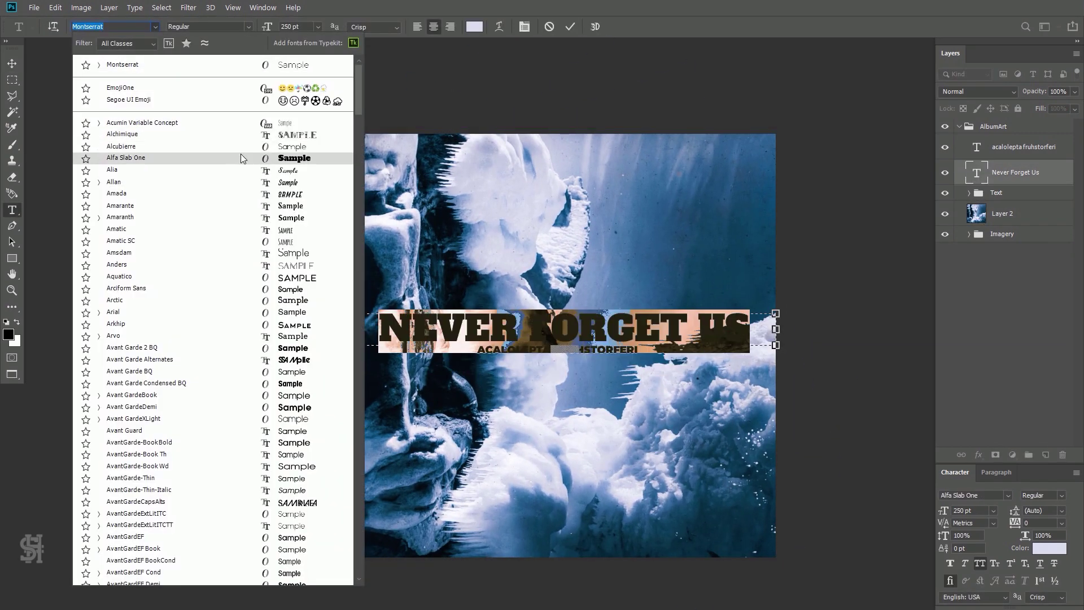
left_click(240, 156)
left_click(15, 322)
left_click(12, 64)
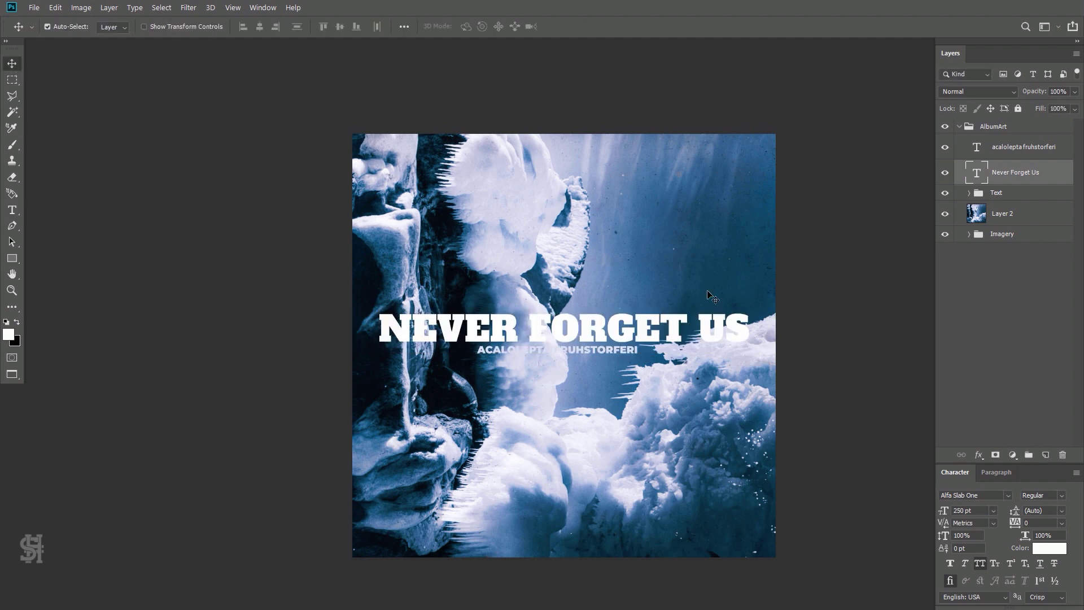
key("ctrl+0")
- Duplicate the ice photo layer and apply Hue/Saturation with Hue +6, Saturation -19
right_click(983, 224)
left_click(904, 186)
key("Return")
left_click(81, 7)
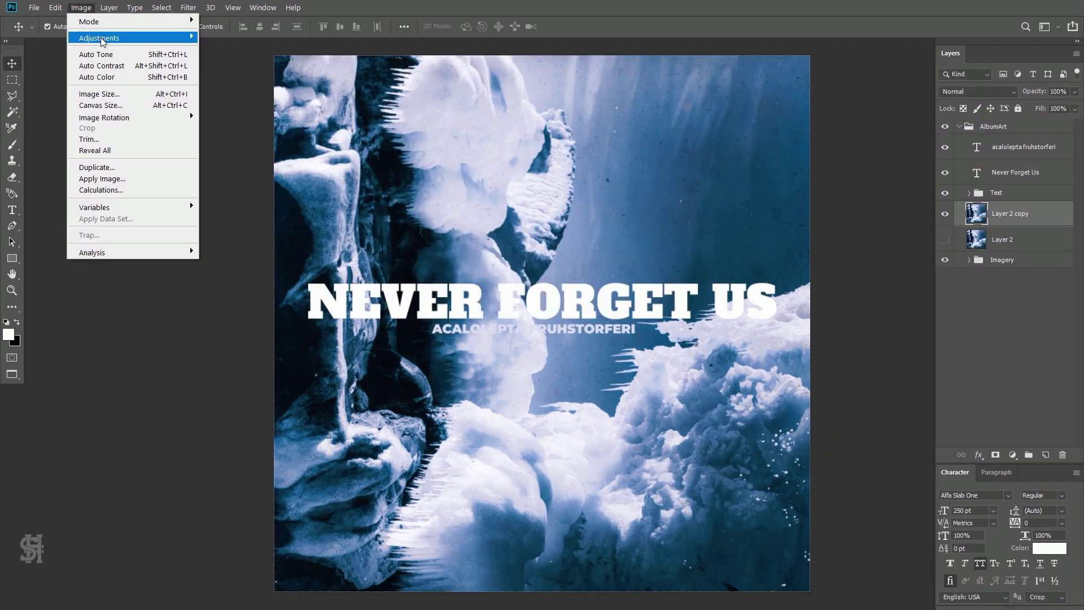
left_click(254, 99)
left_click_drag(895, 169, 880, 203)
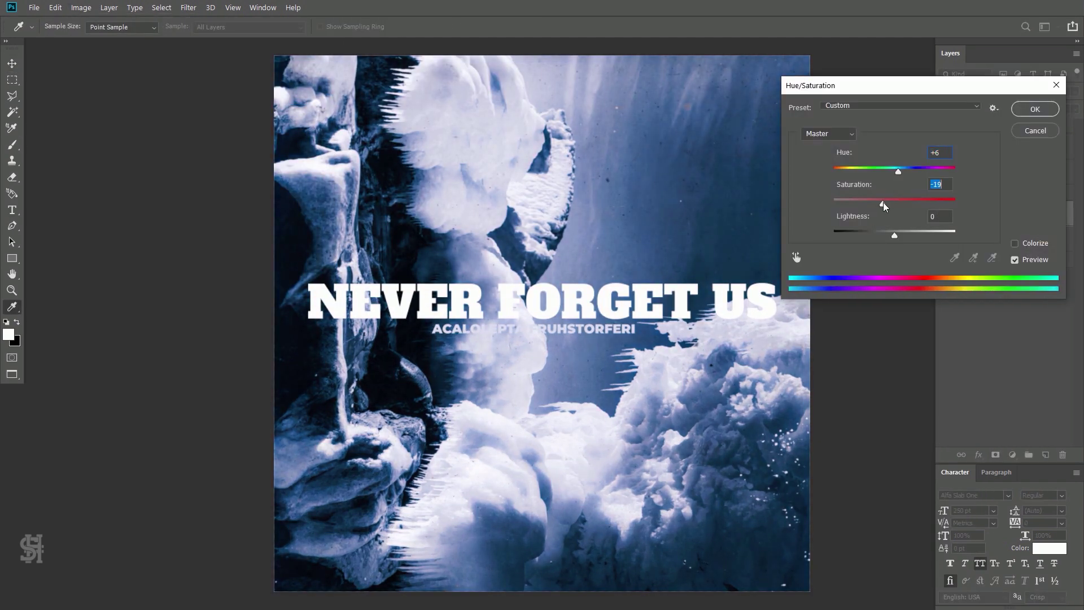
left_click(1035, 109)
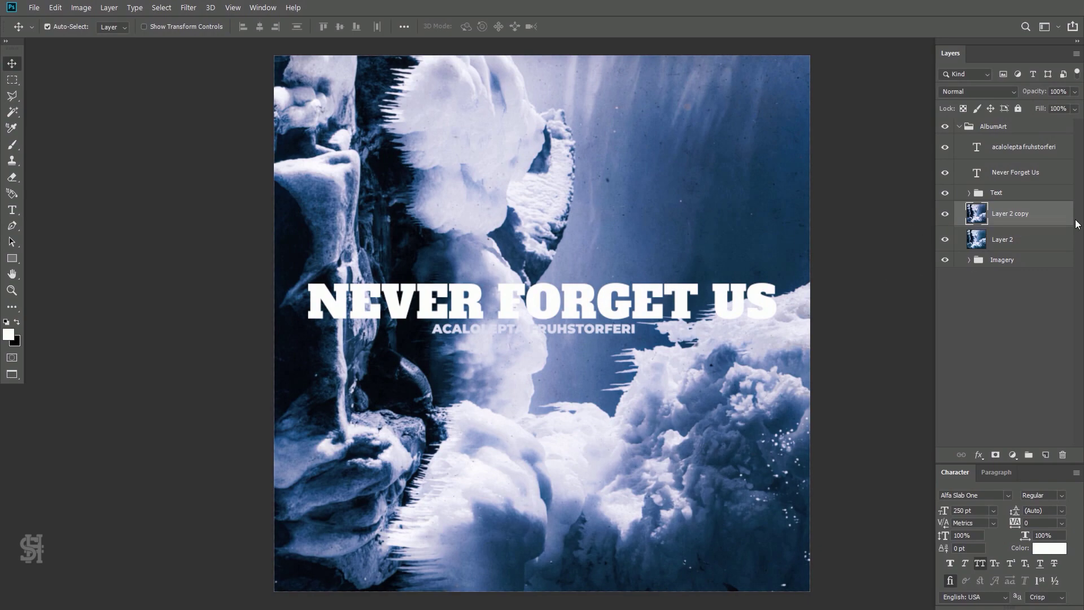
- Duplicate the photo layer again and rotate the copy by -90 degrees
key("ctrl+j")
key("ctrl+t")
left_click_drag(542, 606, 736, 325)
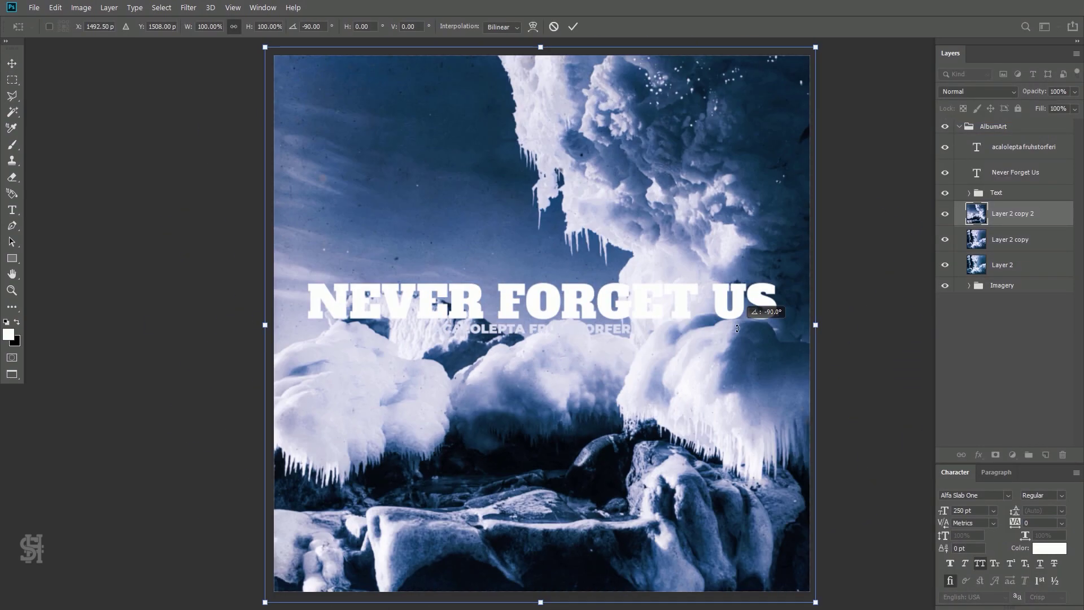
key("Return")
- Make the title and subtitle text black
double_click(976, 172)
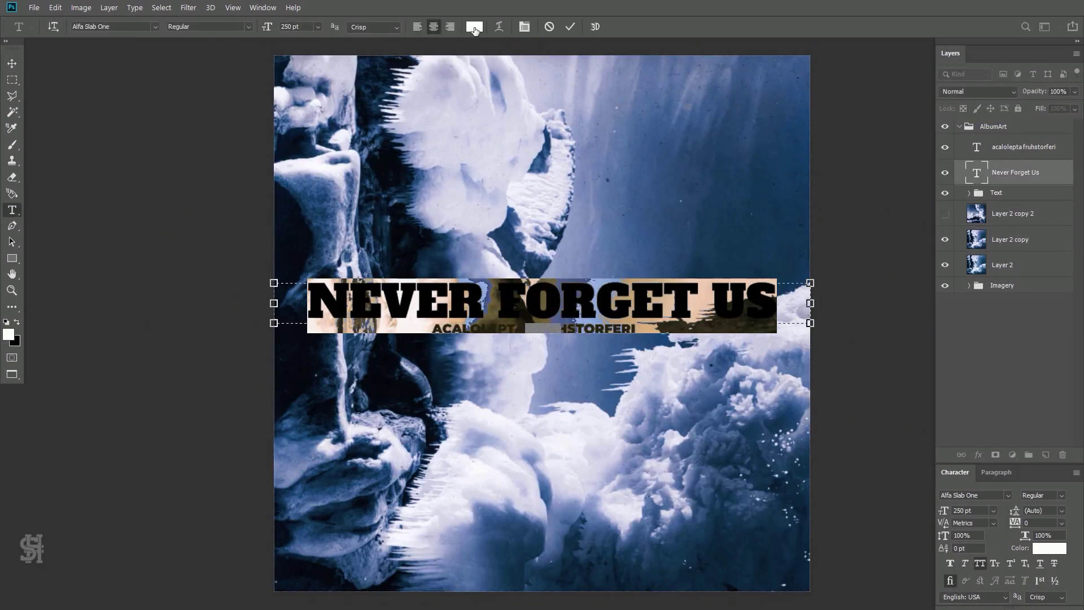
left_click(474, 26)
left_click(997, 192)
double_click(977, 147)
left_click(16, 323)
left_click(975, 204)
- Set the title in AvantGardeMonoEF Bold 200 pt and move it near the canvas bottom
double_click(976, 172)
left_click(154, 27)
left_click(279, 137)
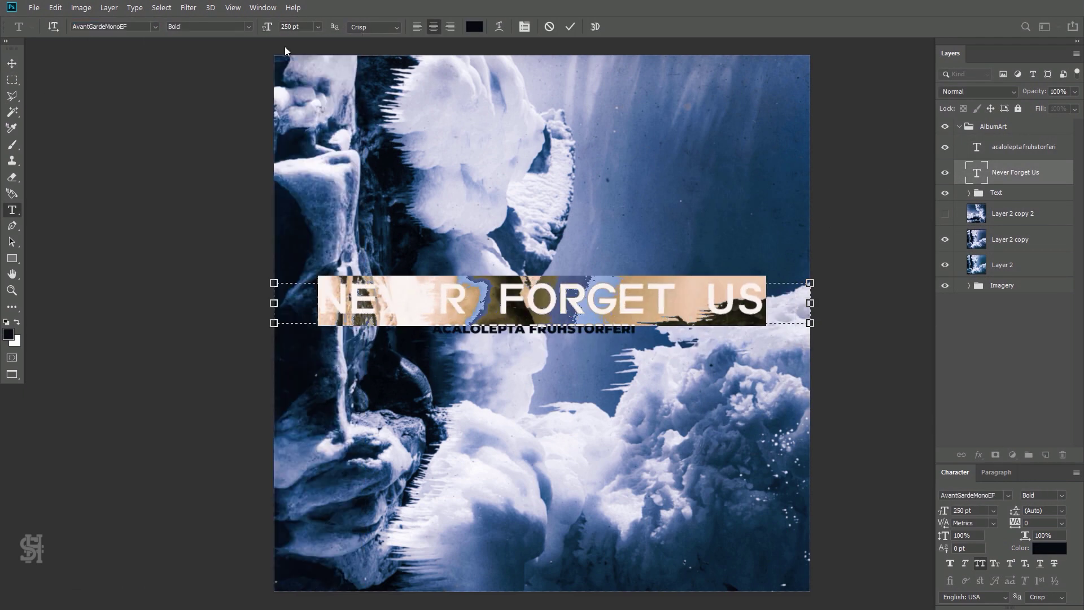
type("20")
key("Return")
key("v")
left_click_drag(603, 306, 603, 496)
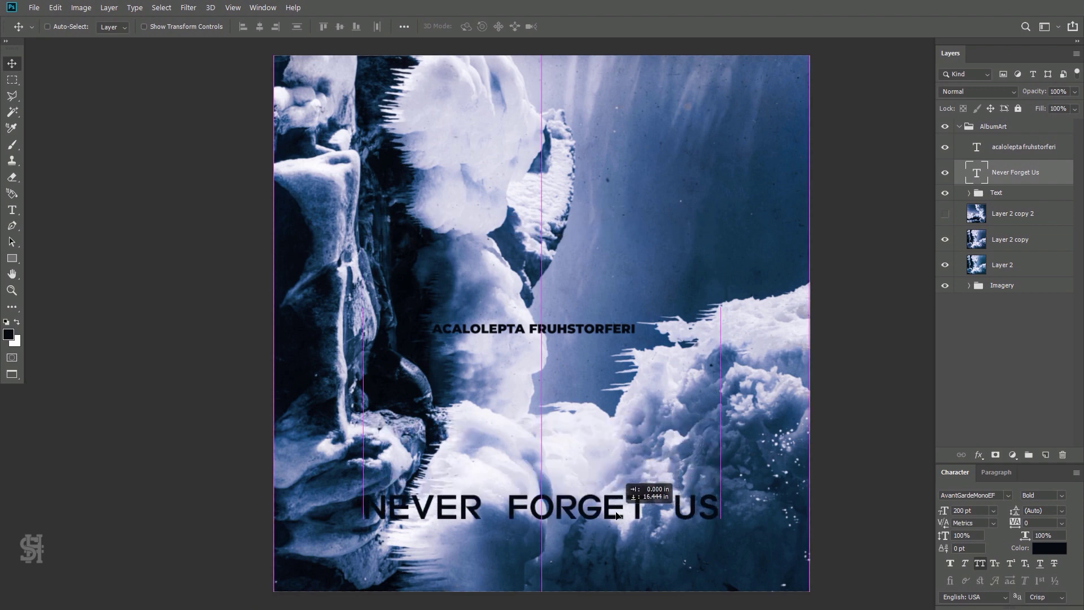
- Try a white outline stroke on the title, then cancel without applying it
left_click(592, 333, "ctrl")
double_click(978, 184)
left_click(620, 236)
left_click(794, 267)
left_click(717, 209)
left_click(950, 203)
key("Escape")
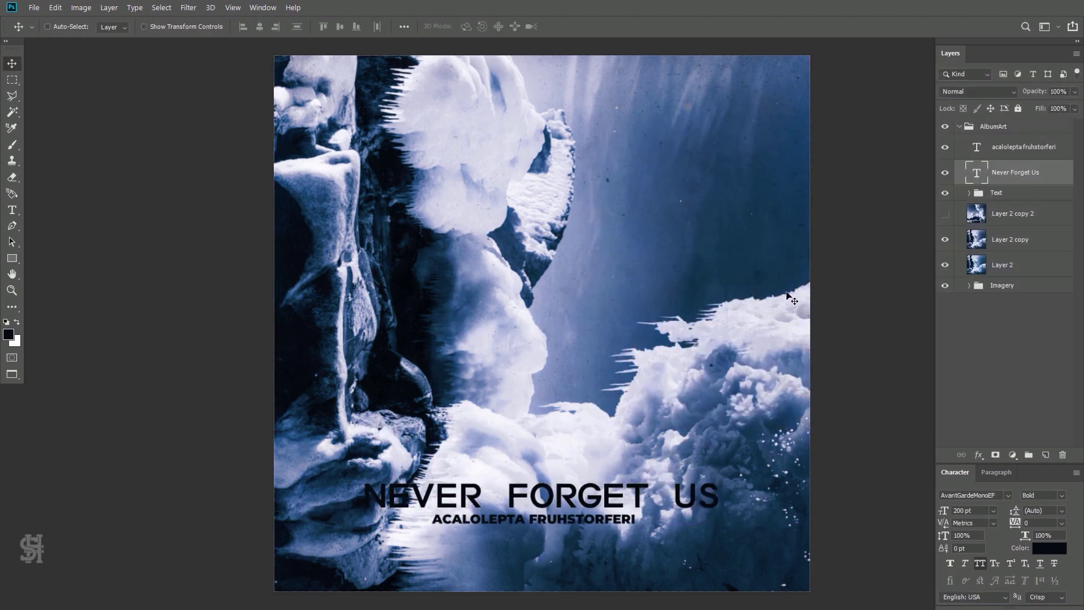
left_click(188, 7)
- Apply a Halftone Pattern filter: Dot type, Size 6, Contrast 42
left_click(209, 54)
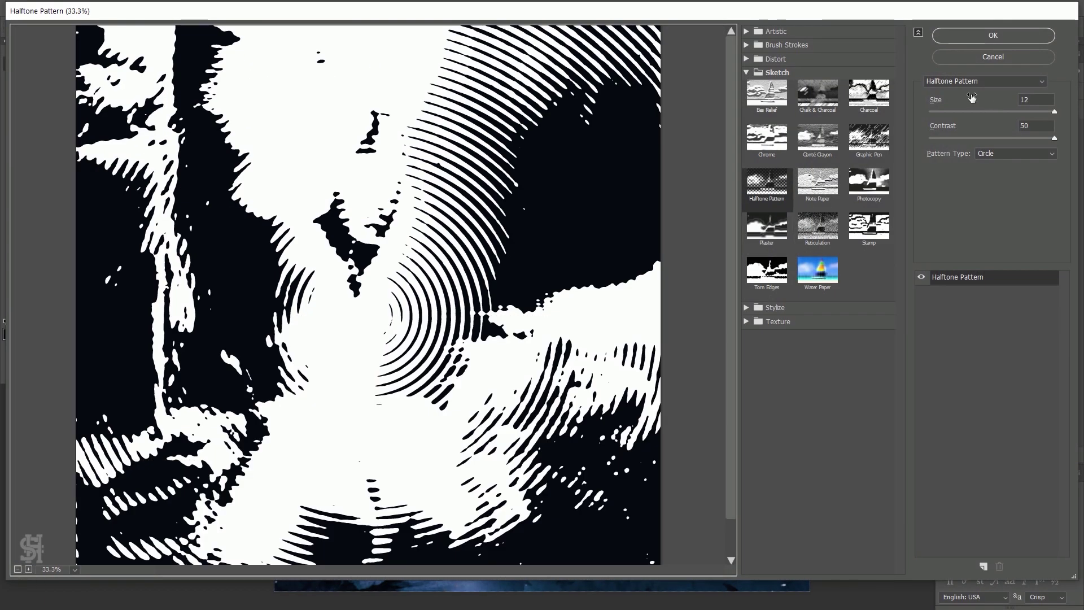
left_click(985, 80)
left_click(1015, 154)
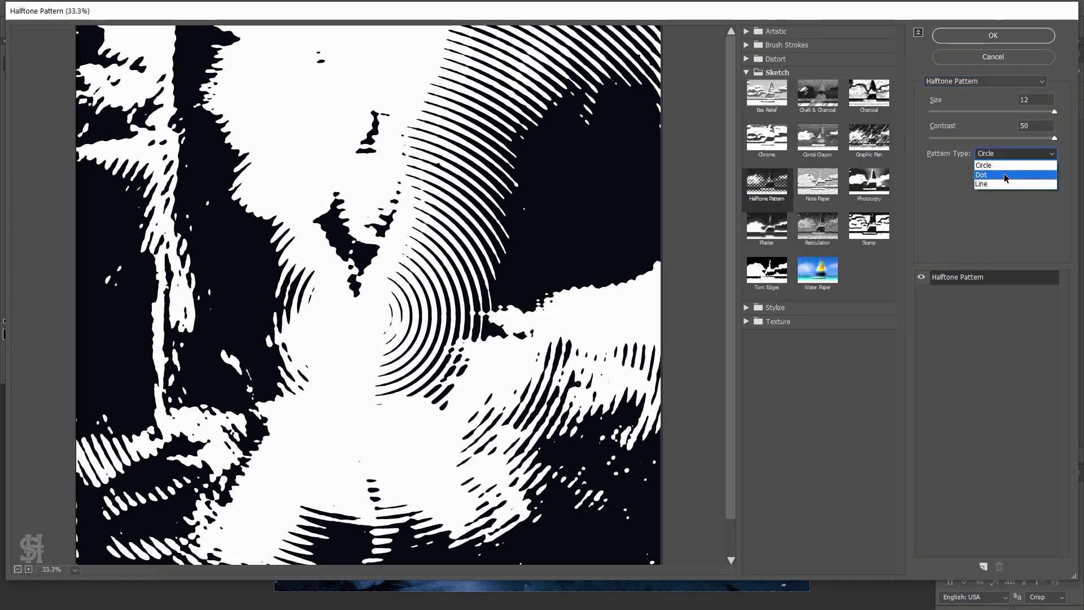
left_click_drag(1032, 111, 990, 110)
left_click_drag(1055, 138, 1033, 137)
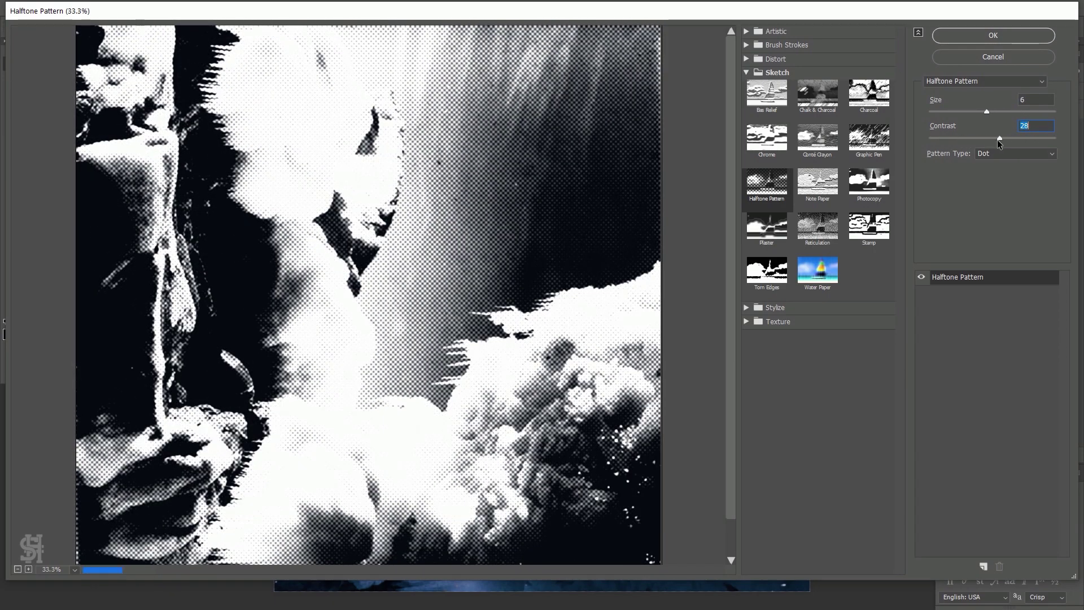
left_click(993, 35)
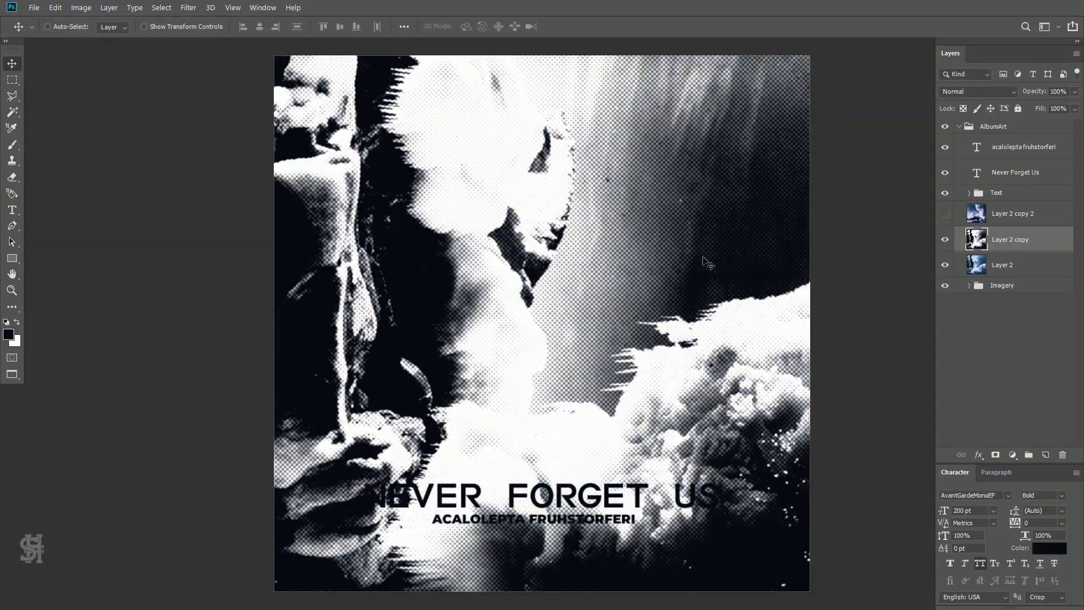
- Set Layer 2 copy's blend mode to Overlay
left_click(1010, 239)
left_click(978, 92)
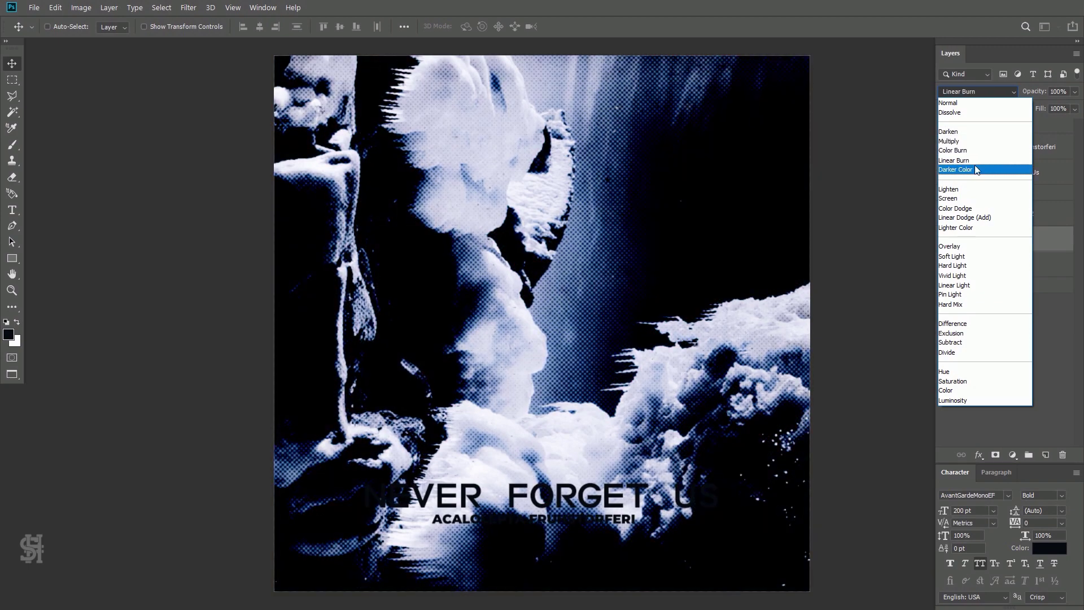
key("Escape")
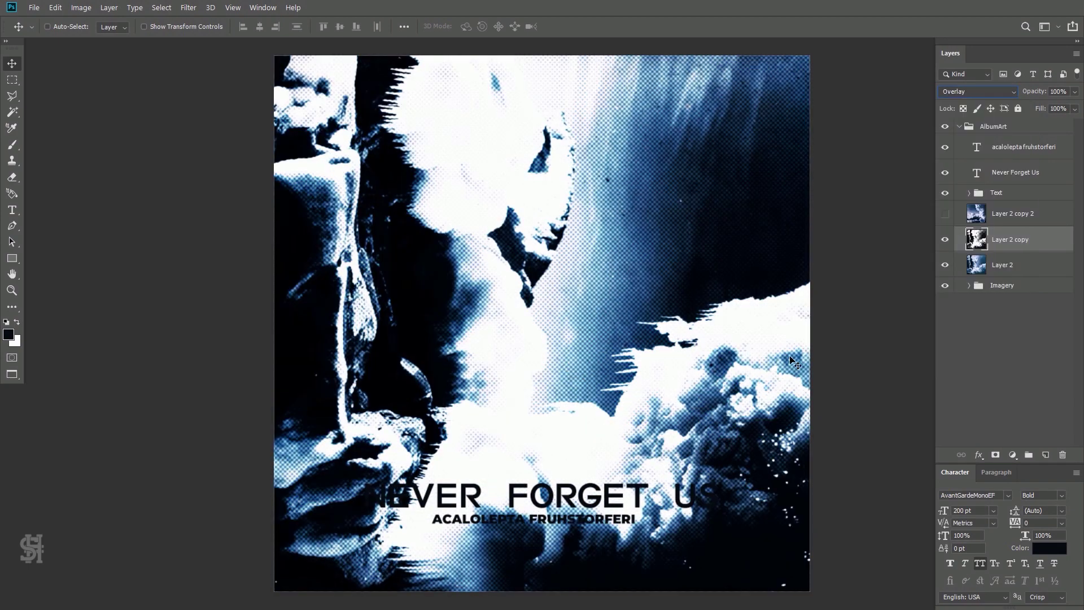
left_click(945, 240)
right_click(973, 241)
- Duplicate the layer as Layer 2 copy 3, sample a dark blue foreground, and rotate the copy
left_click(916, 137)
left_click(8, 334)
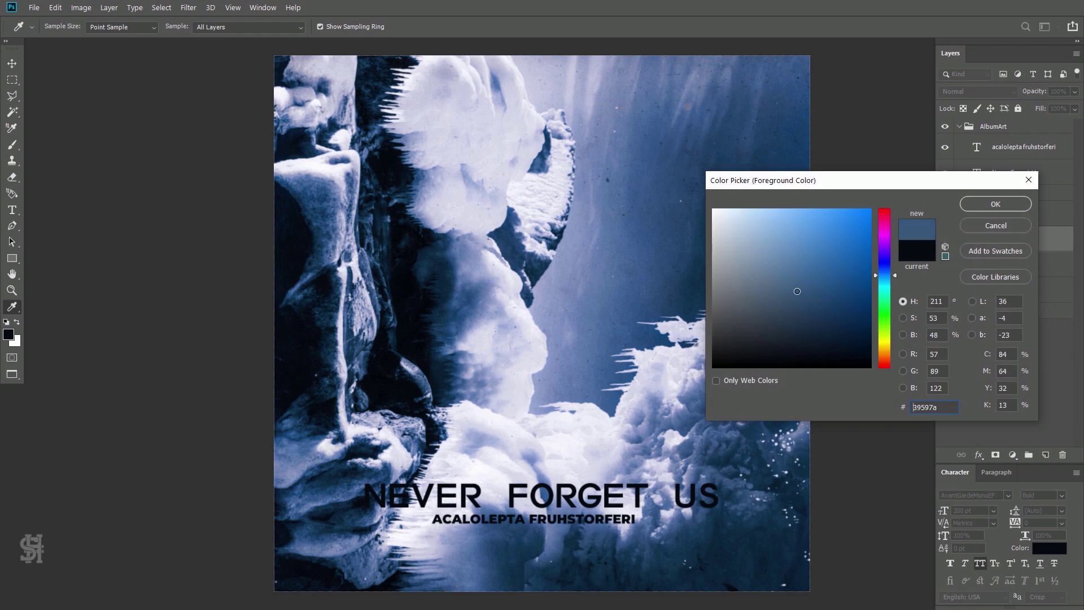
left_click(460, 308)
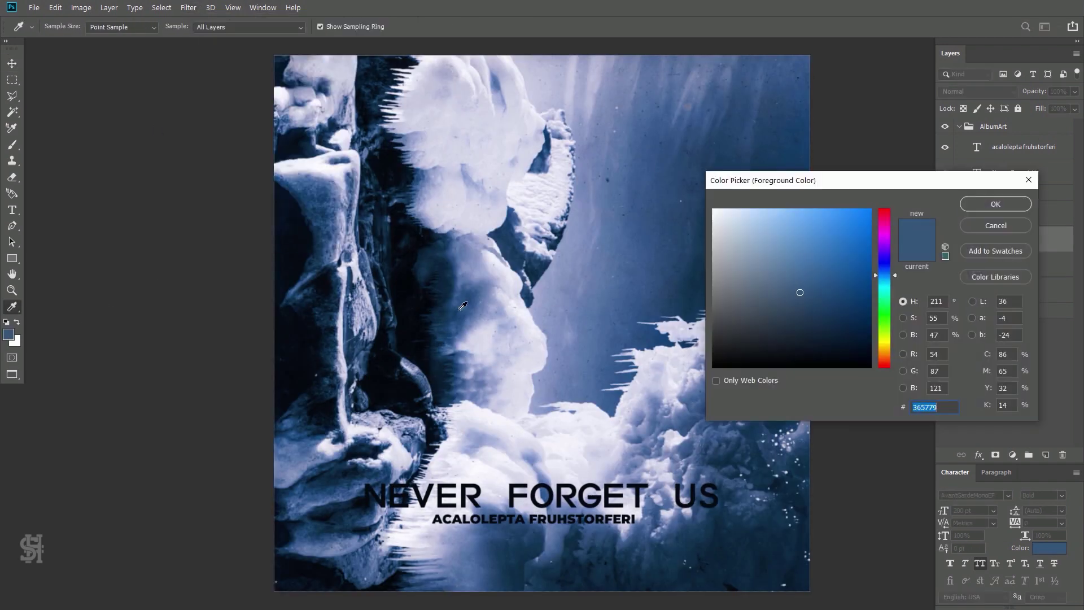
left_click(998, 208)
key("ctrl+t")
mouse_move(830, 254)
left_mouse_down()
mouse_move(633, 339)
mouse_move(644, 291)
left_mouse_up()
key("Return")
- Show Layer 2 copy 2 and try Lighten blending, then undo it
left_click(945, 214)
left_click(999, 219)
left_click(979, 91)
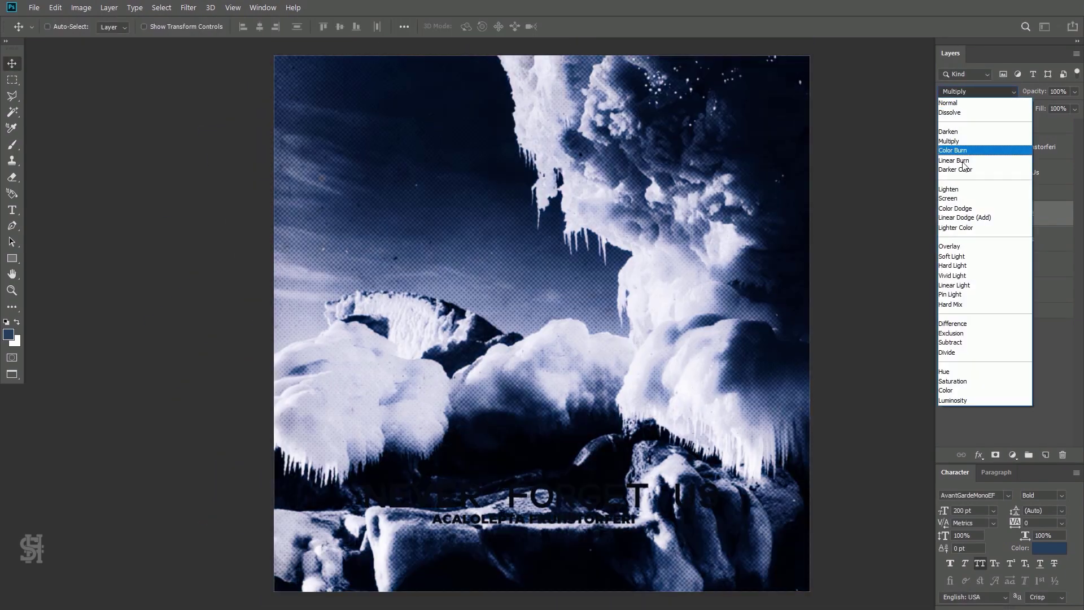
left_click(969, 169)
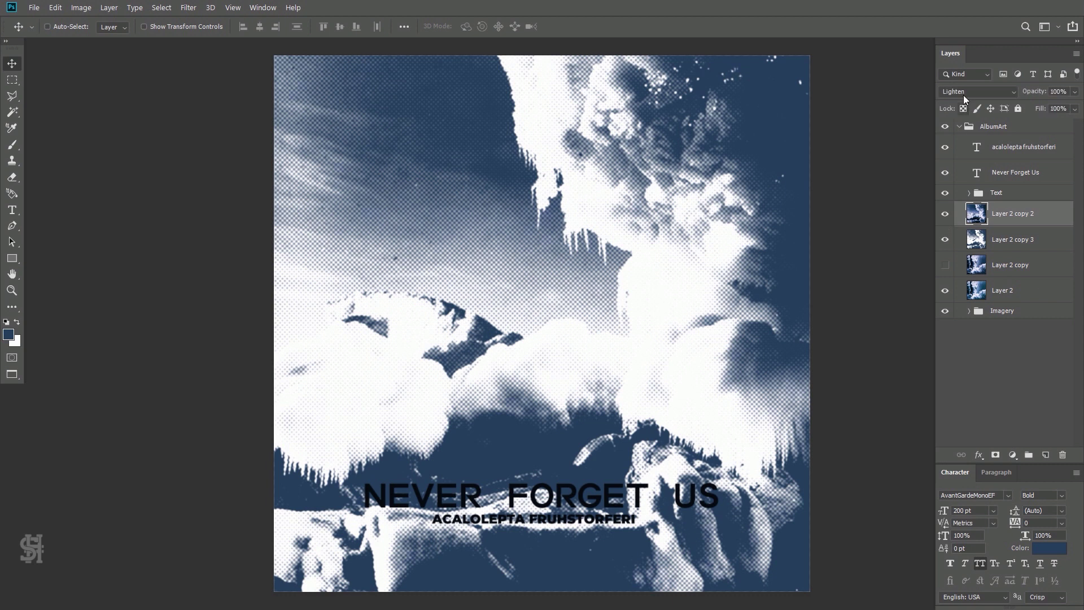
key("ctrl+z")
key("ctrl+shift+z")
key("ctrl+z")
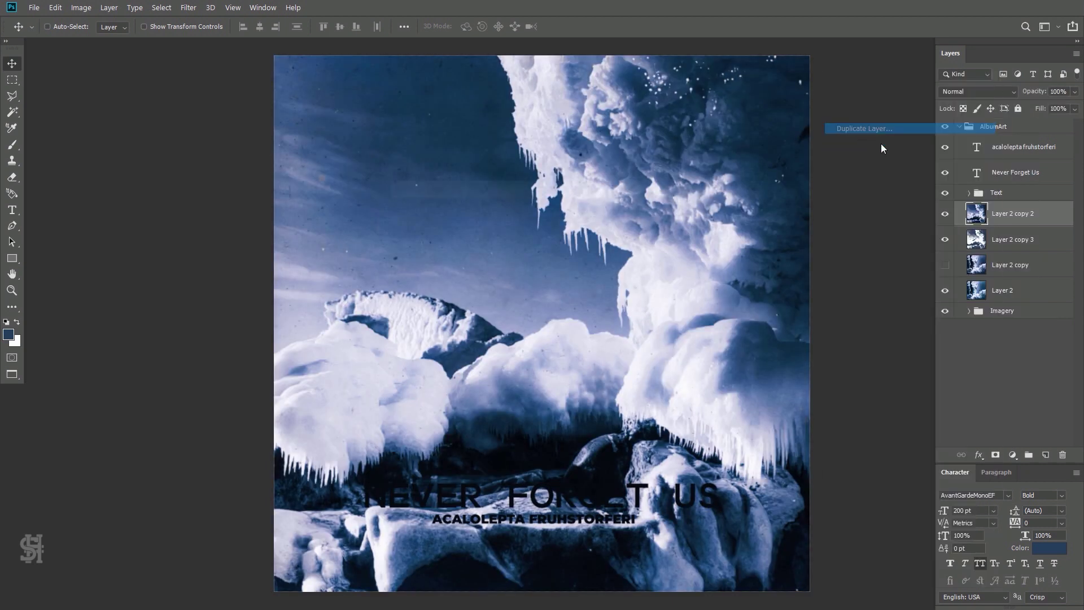
- Duplicate Layer 2 copy 2 and apply a Dot halftone, Size 5, Contrast 35
key("ctrl+j")
left_click(188, 8)
left_click(209, 49)
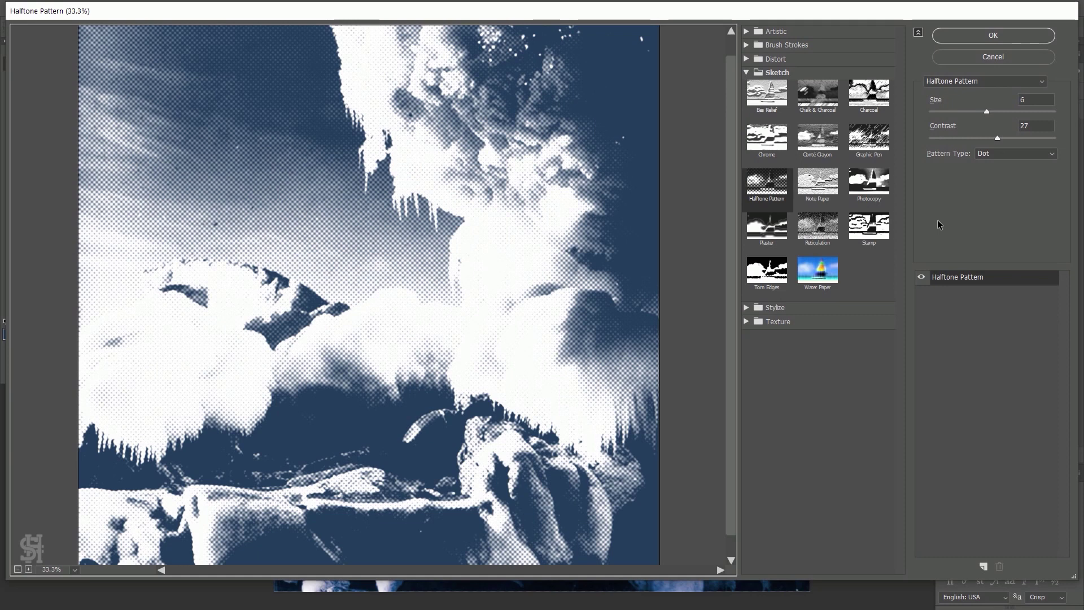
mouse_move(986, 111)
left_mouse_down()
mouse_move(976, 111)
mouse_move(1018, 137)
mouse_move(966, 111)
left_mouse_up()
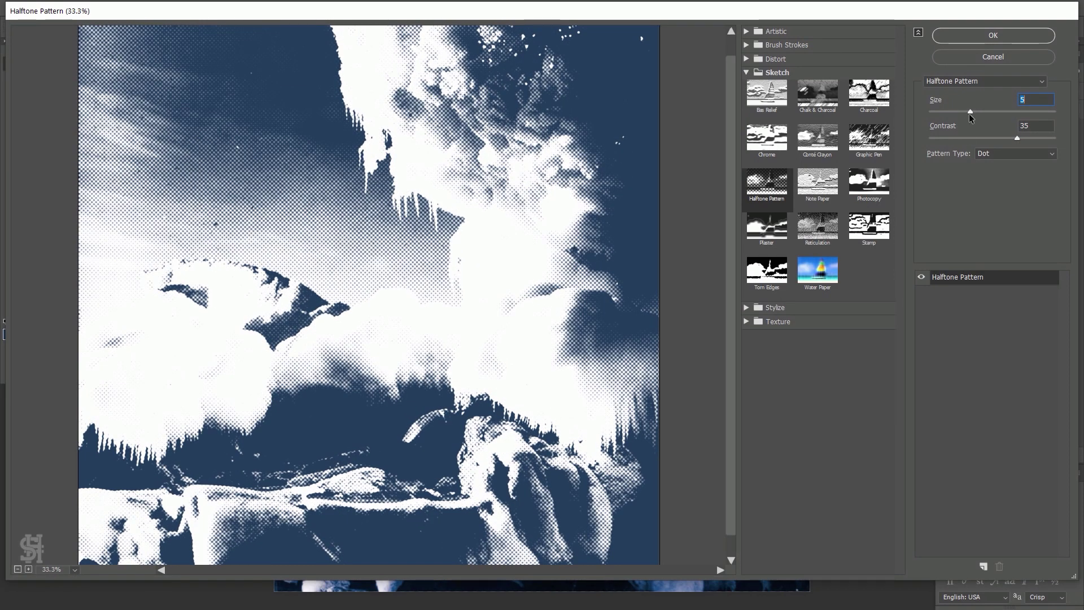
left_click(963, 34)
key("ctrl+z")
key("ctrl+z")
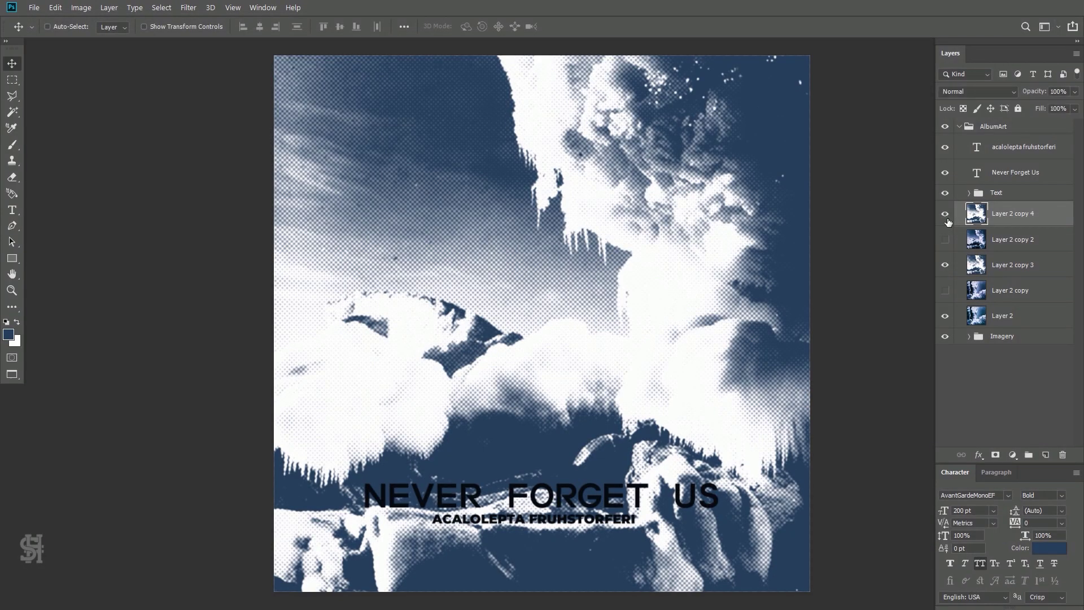
key("ctrl+u")
left_click(895, 172)
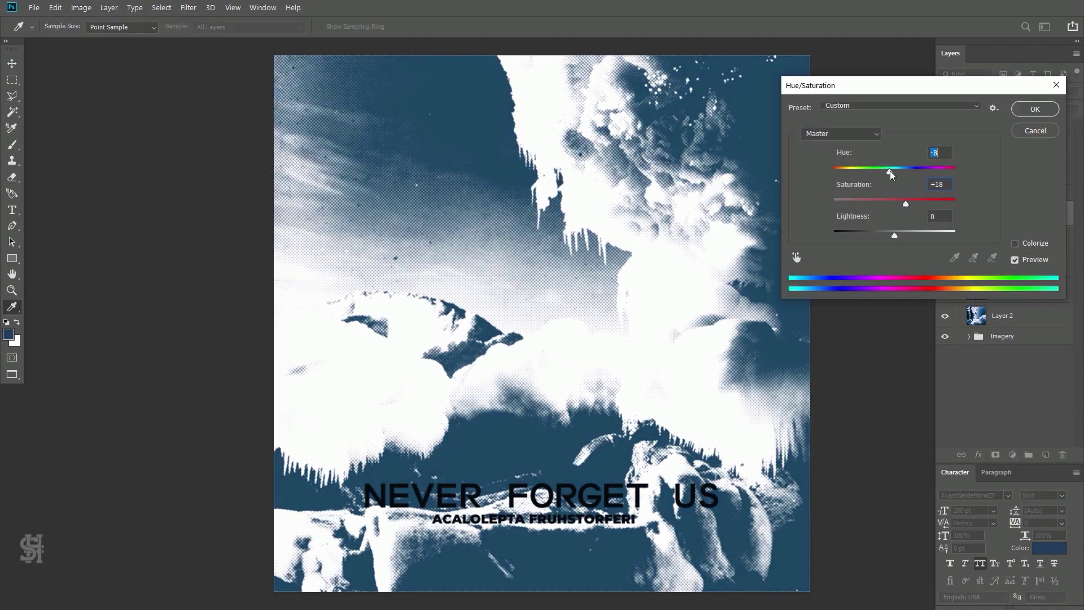
- Set Hue -8, Saturation +18, then add a custom dark blue Photo Filter
left_click_drag(898, 171, 893, 173)
left_click(1035, 109)
left_click(80, 7)
left_click(302, 131)
left_click(862, 246)
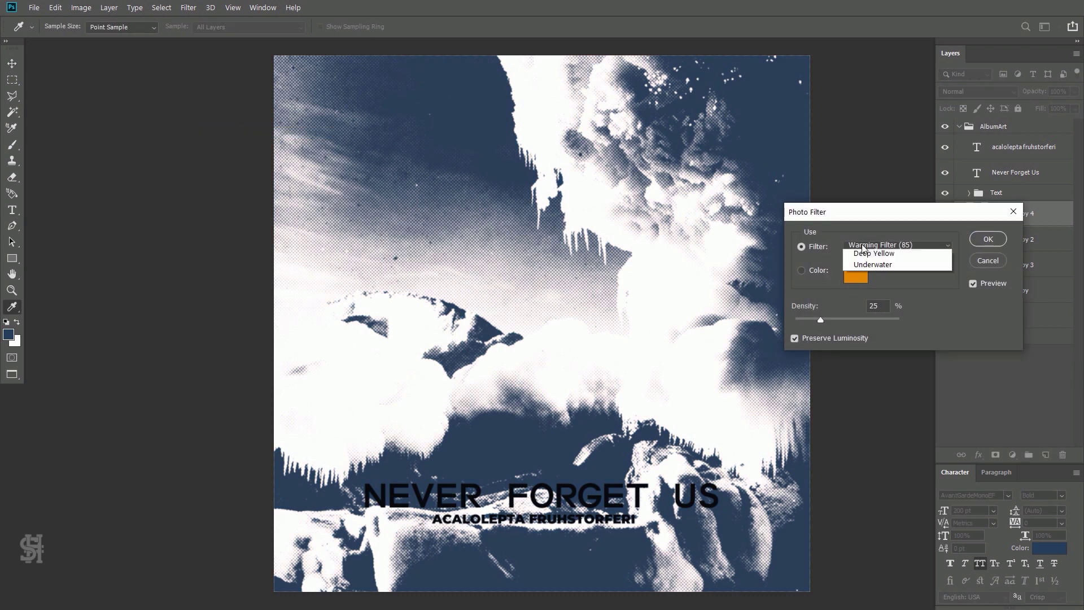
left_click(852, 277)
type("265063")
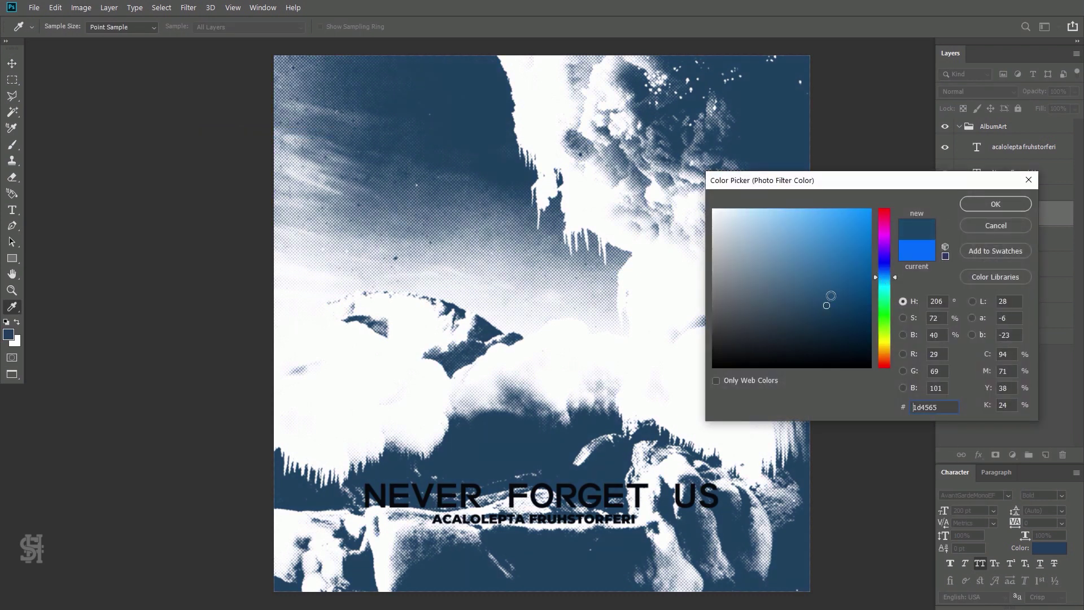
key("Return")
- Fade the Photo Filter and move the title and subtitle into the Text group
key("Return")
left_click(55, 7)
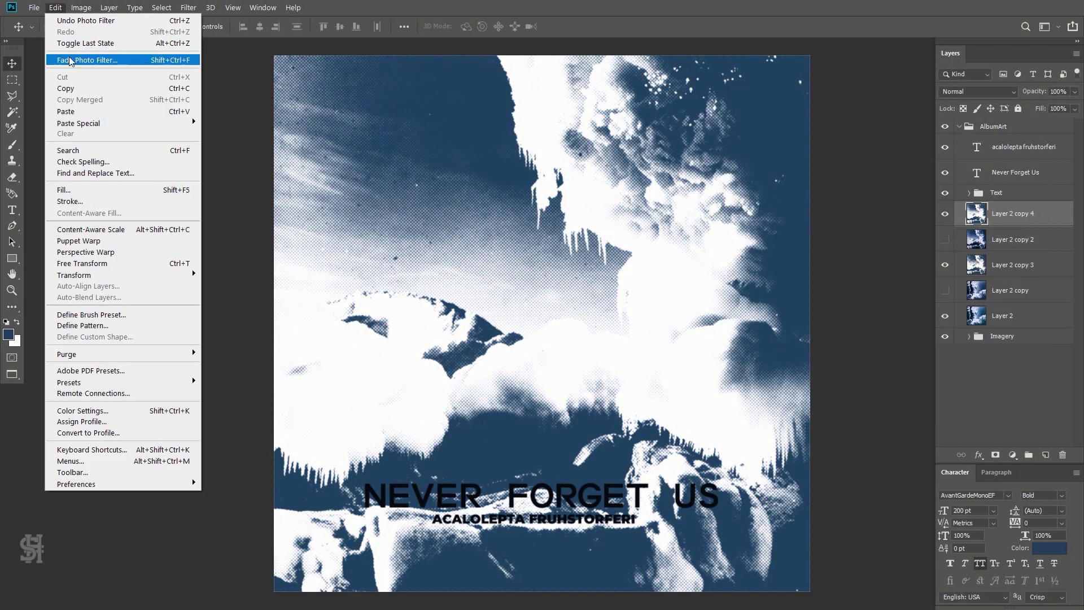
left_click(109, 66)
key("Return")
key("v")
left_click(968, 193)
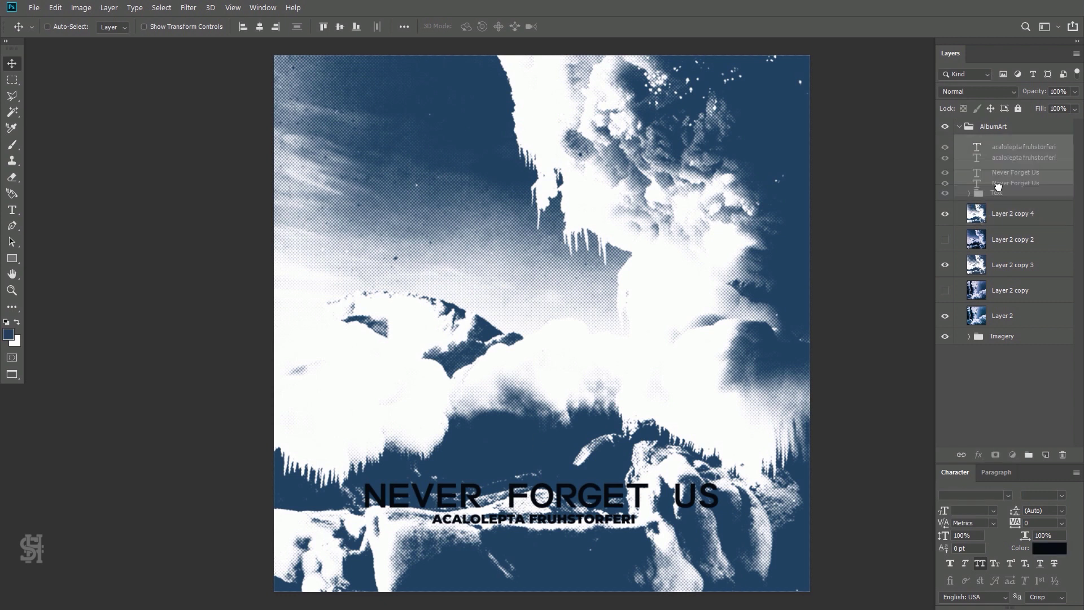
- Color the NEVER FORGET US title yellow and move it down near the bottom
left_click_drag(587, 495, 592, 312)
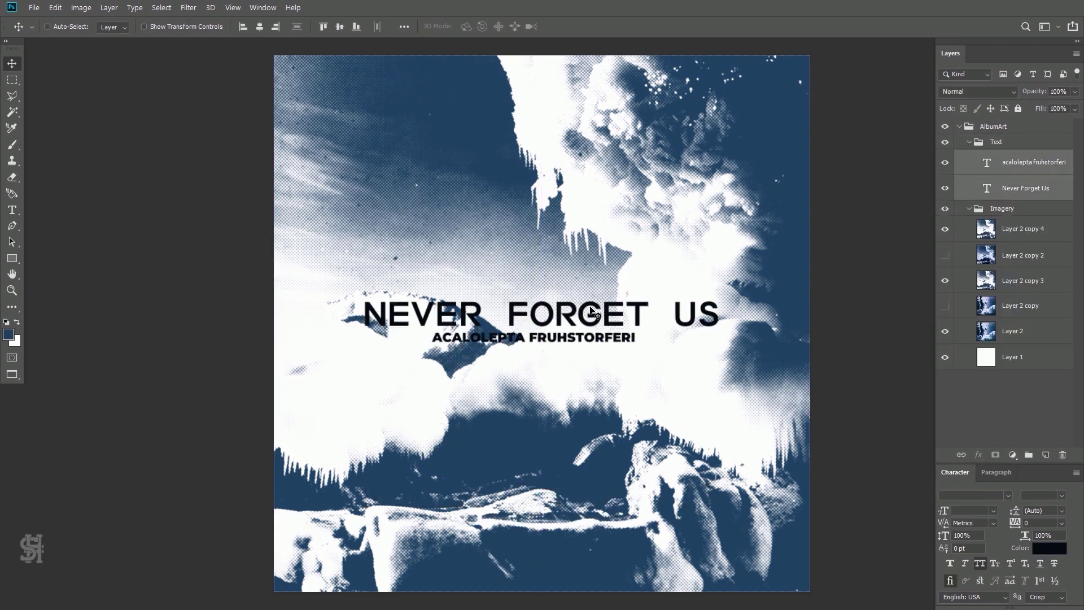
left_click(474, 26)
type("ffff00")
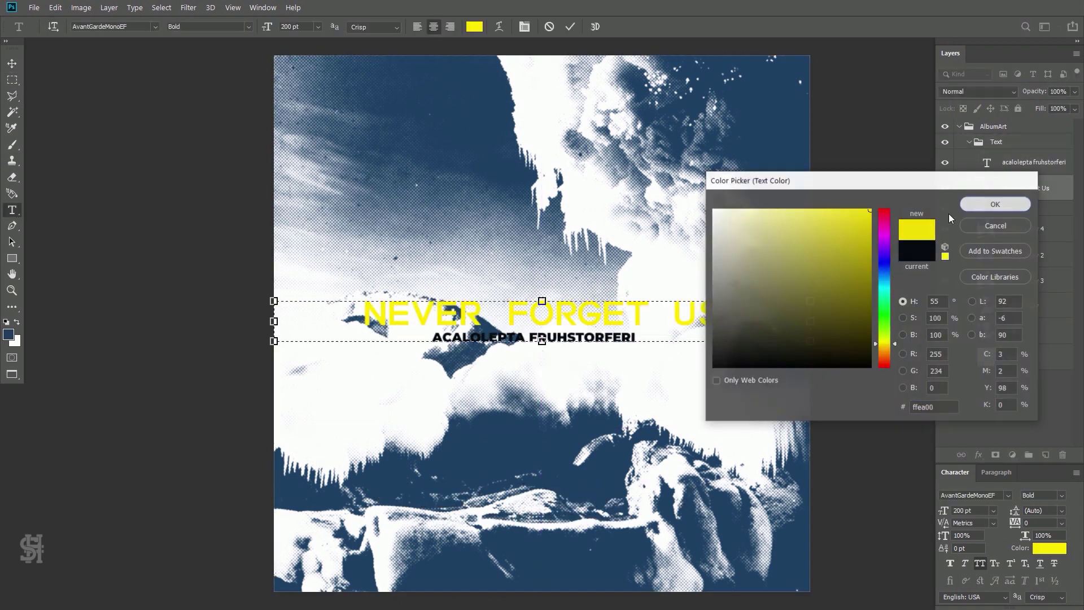
left_click(980, 204)
key("v")
mouse_move(516, 317)
left_mouse_down()
mouse_move(517, 559)
mouse_move(516, 471)
left_mouse_up()
- Make the subtitle yellow as well and select Layer 2 copy 4
double_click(986, 162)
left_click(474, 26)
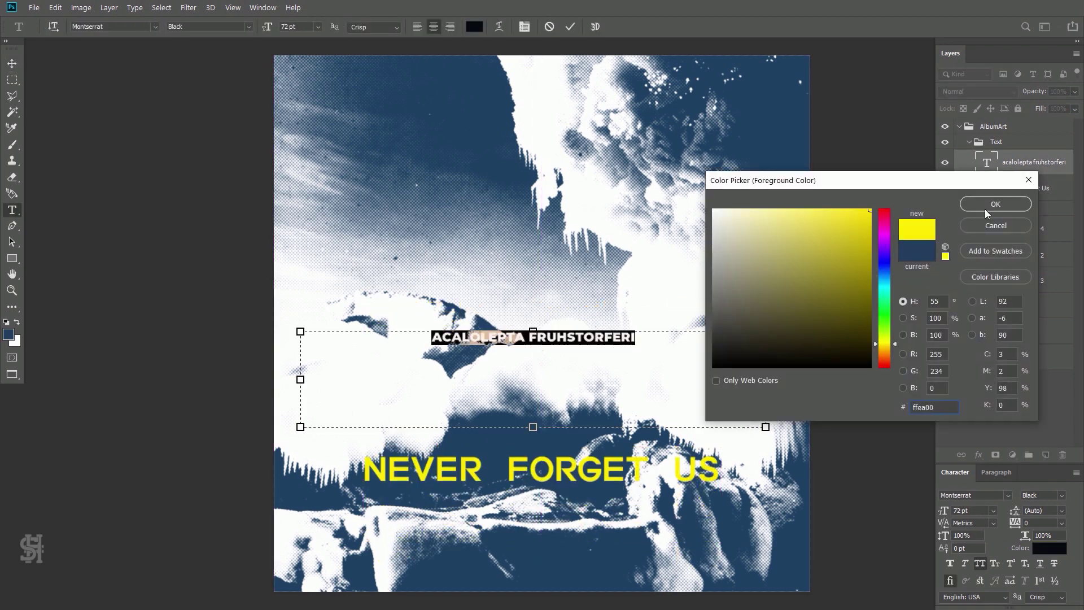
left_click(994, 203)
left_click(1016, 228)
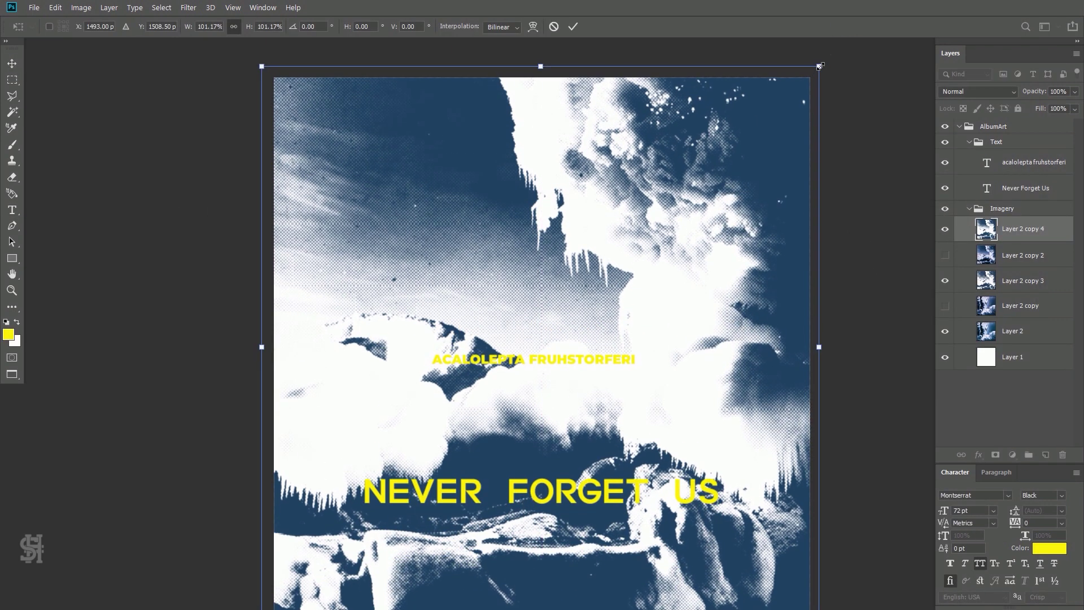
left_click(81, 8)
- Lower the landscape's brightness to -20 and contrast to -17
left_click(235, 100)
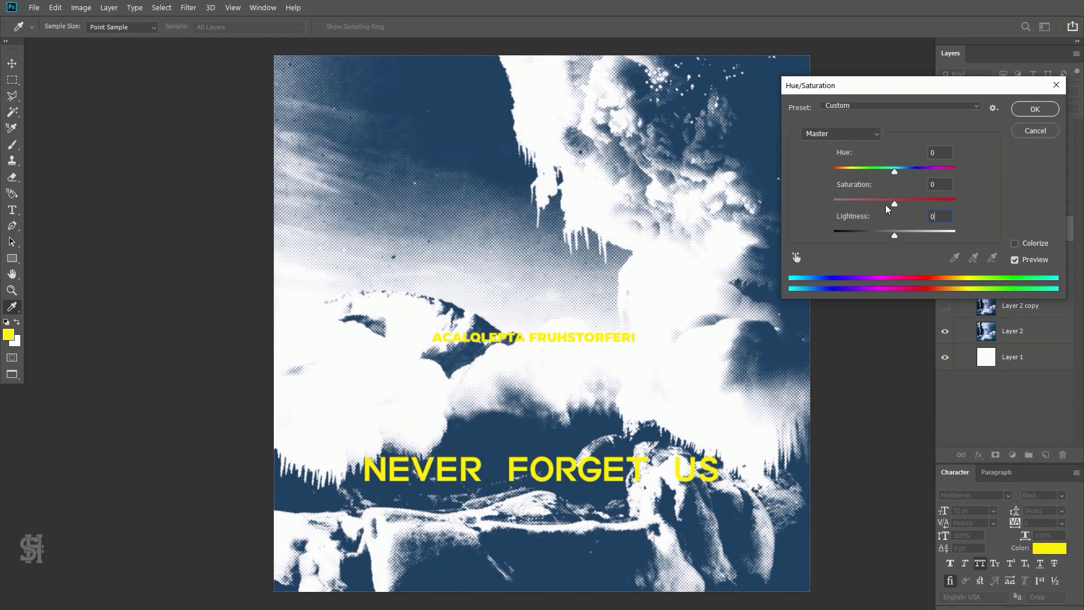
key("Escape")
left_click(80, 7)
left_click(243, 33)
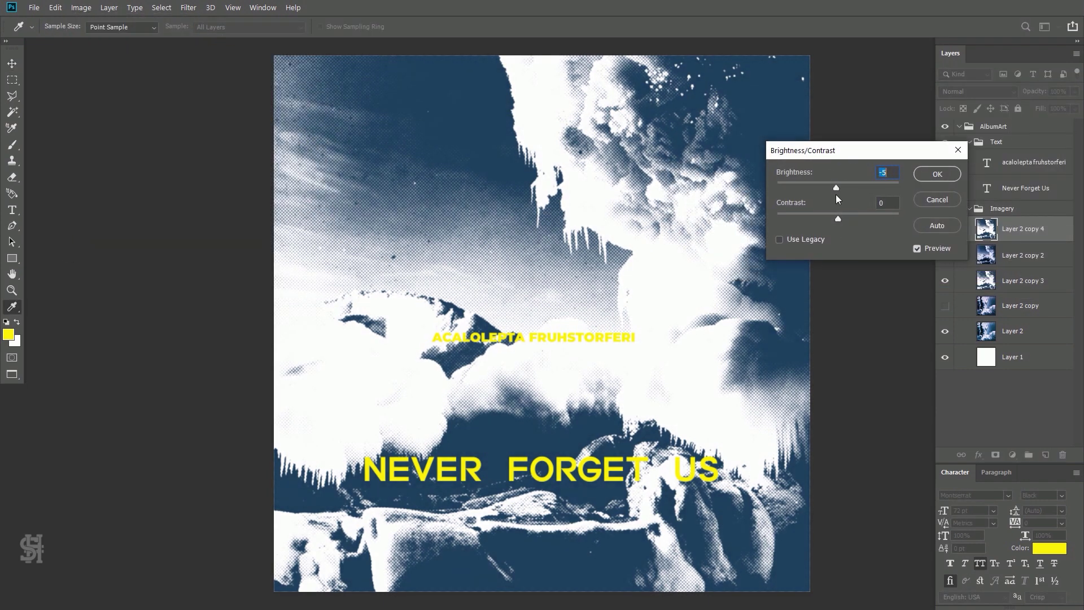
left_click_drag(812, 220, 839, 190)
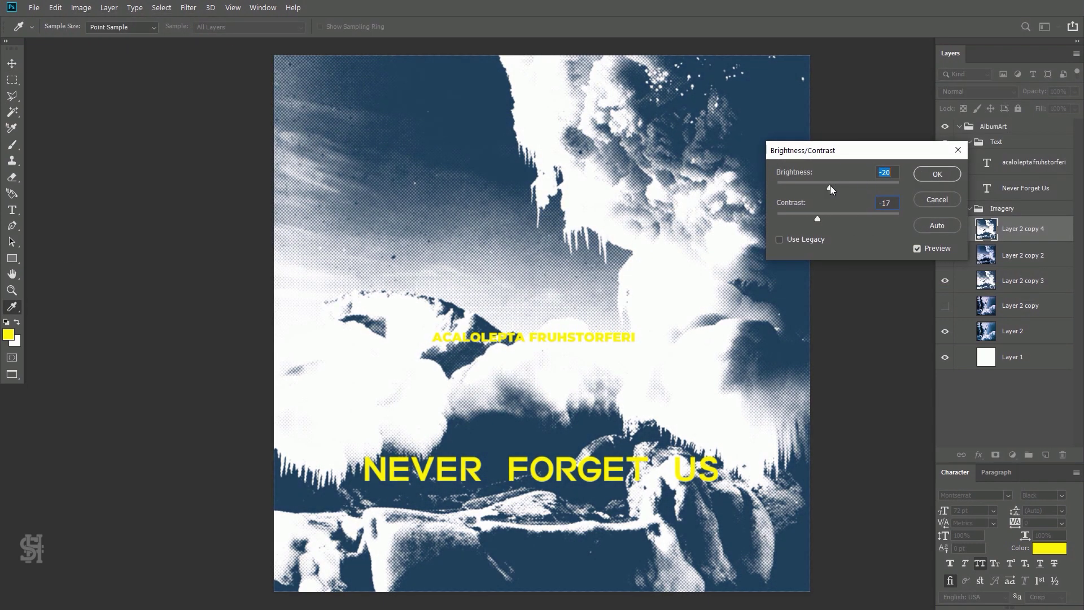
left_click(938, 174)
- Shift the landscape's hue by +5 in Hue/Saturation
left_click(81, 8)
left_click(236, 100)
left_click_drag(894, 168, 898, 170)
key("Return")
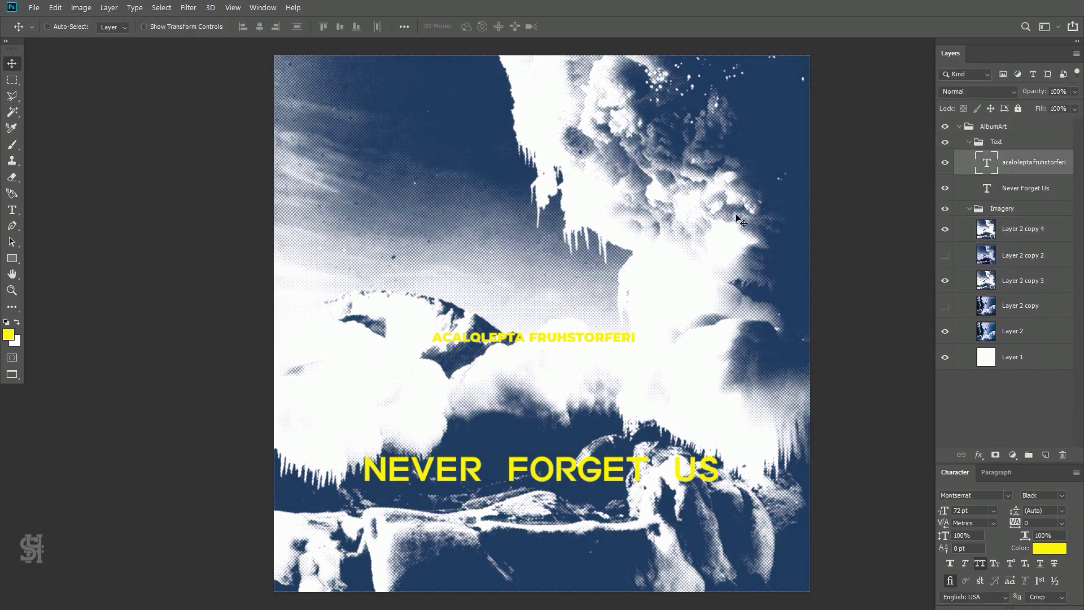
- Apply a reversed gradient map to Layer 2 copy 4 and fade it to 49%
left_click(80, 8)
left_click(1021, 229)
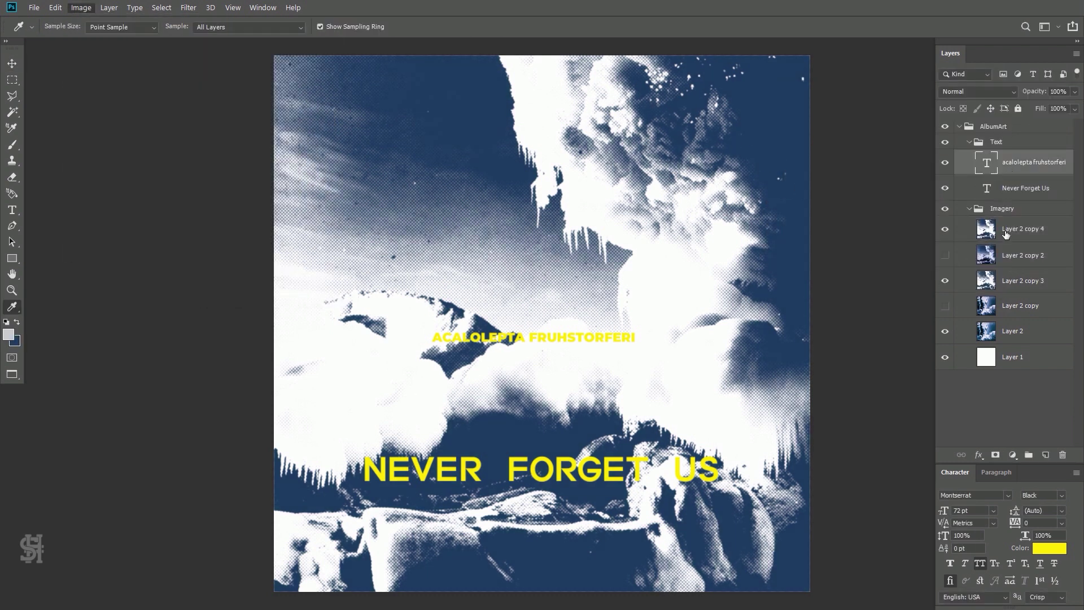
left_click(80, 8)
left_click(271, 208)
left_click(602, 273)
key("Return")
key("ctrl+shift+f")
left_click_drag(702, 228, 750, 230)
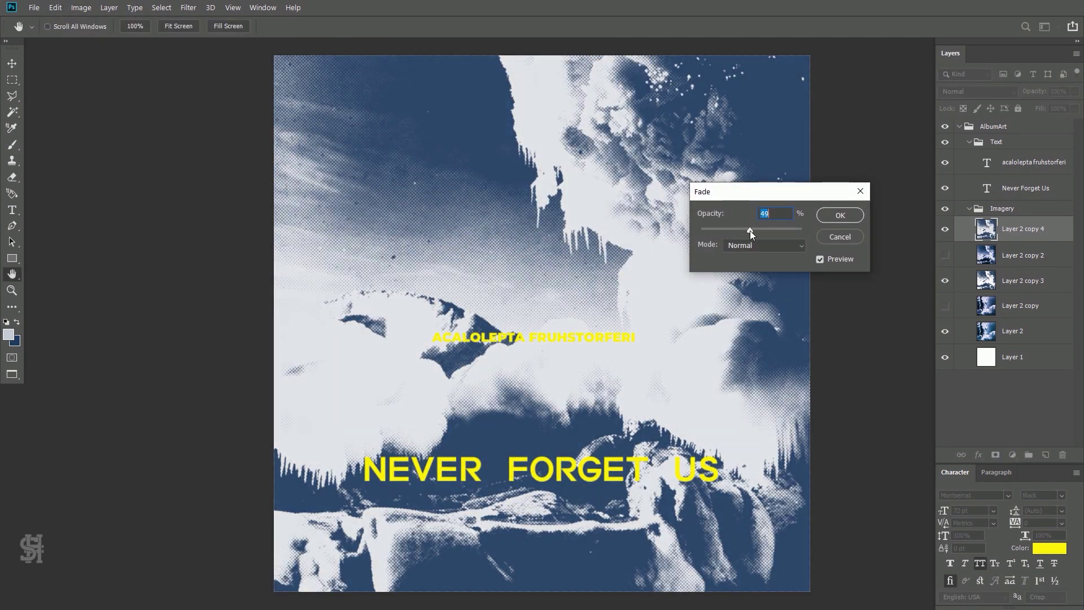
key("Return")
- Move the NEVER FORGET US title above the subtitle
key("i")
left_click_drag(506, 374, 506, 269)
double_click(506, 274)
left_click(474, 26)
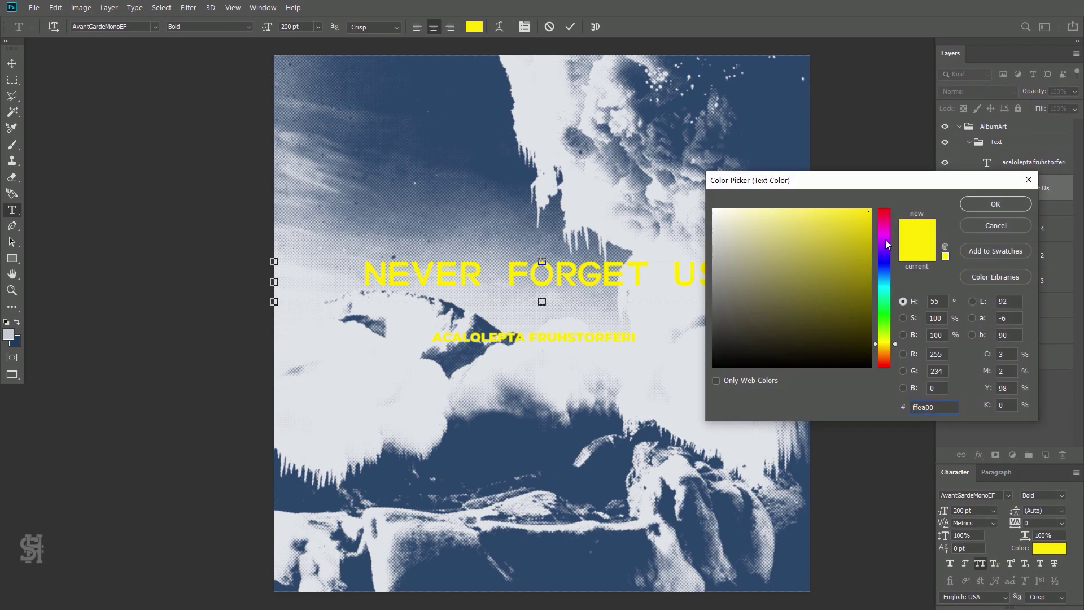
- Recolor both the title and the subtitle magenta
left_click(885, 226)
key("Return")
key("ctrl+Return")
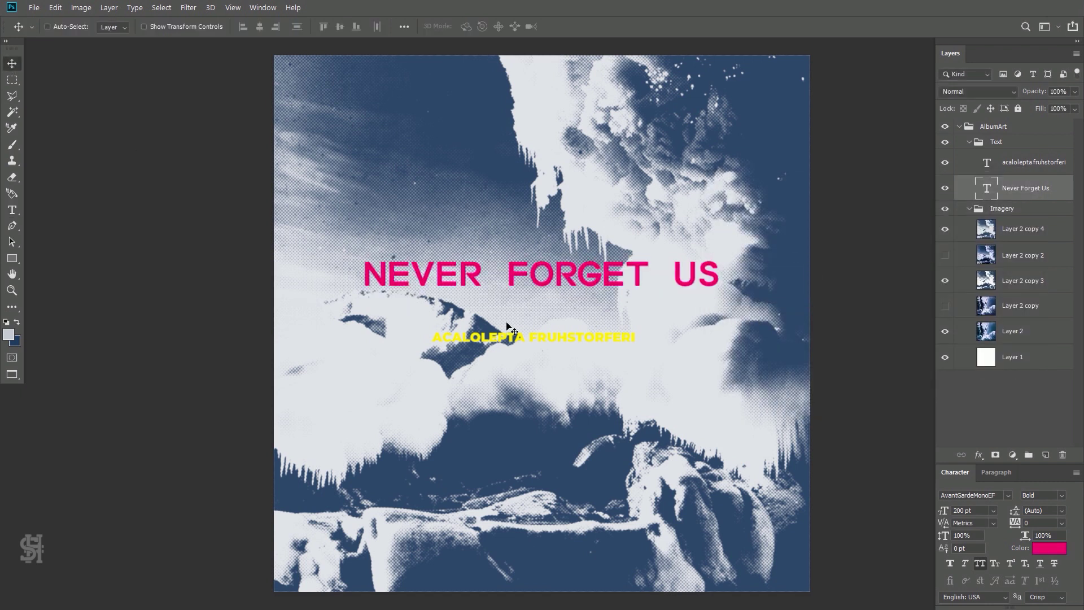
double_click(986, 162)
left_click(9, 335)
key("Return")
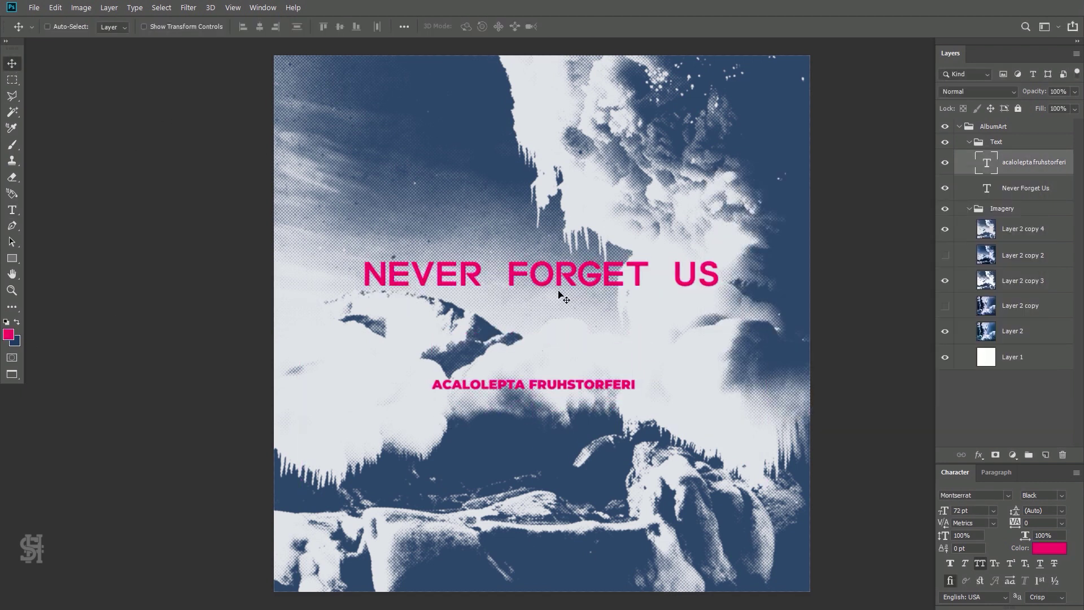
- Set the title in Ballpark, then change it to Impact Label at 250 pt
double_click(563, 297)
left_click(154, 26)
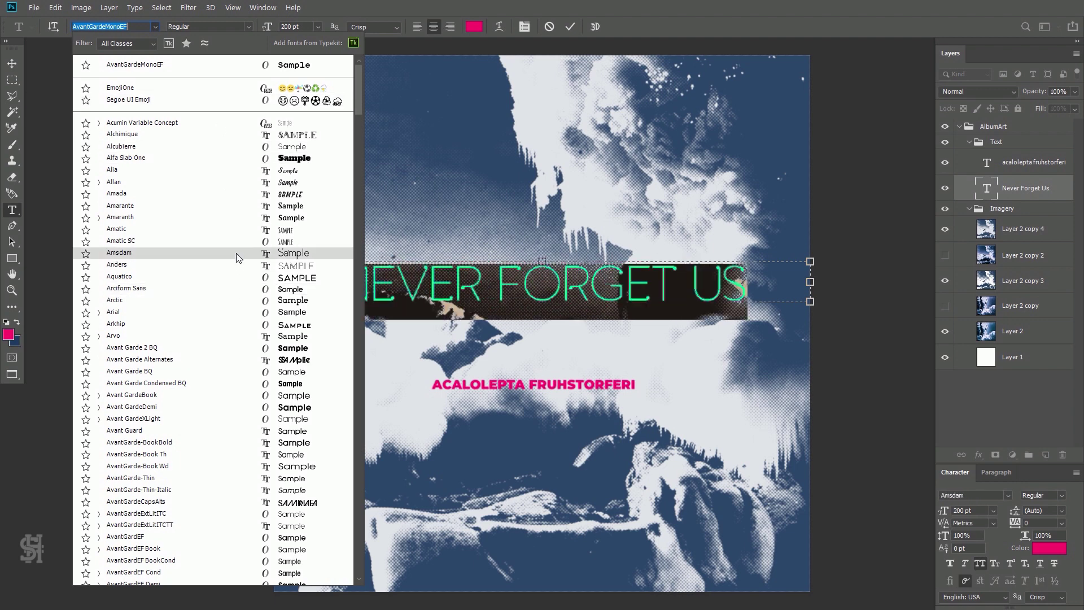
scroll(243, 396, "down", 5)
scroll(243, 401, "down", 5)
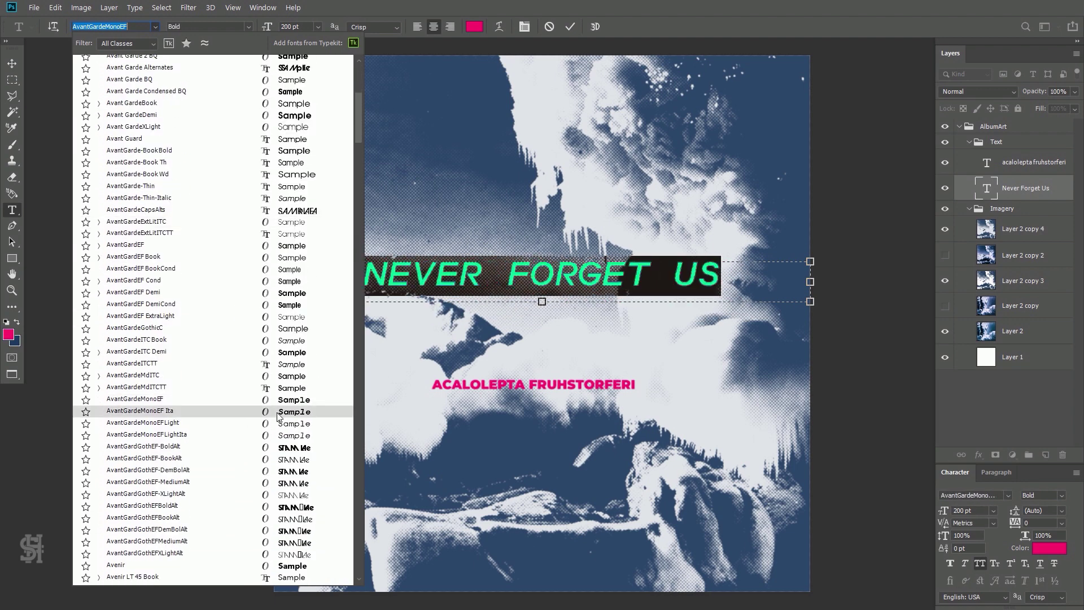
scroll(271, 398, "down", 5)
left_click(289, 416)
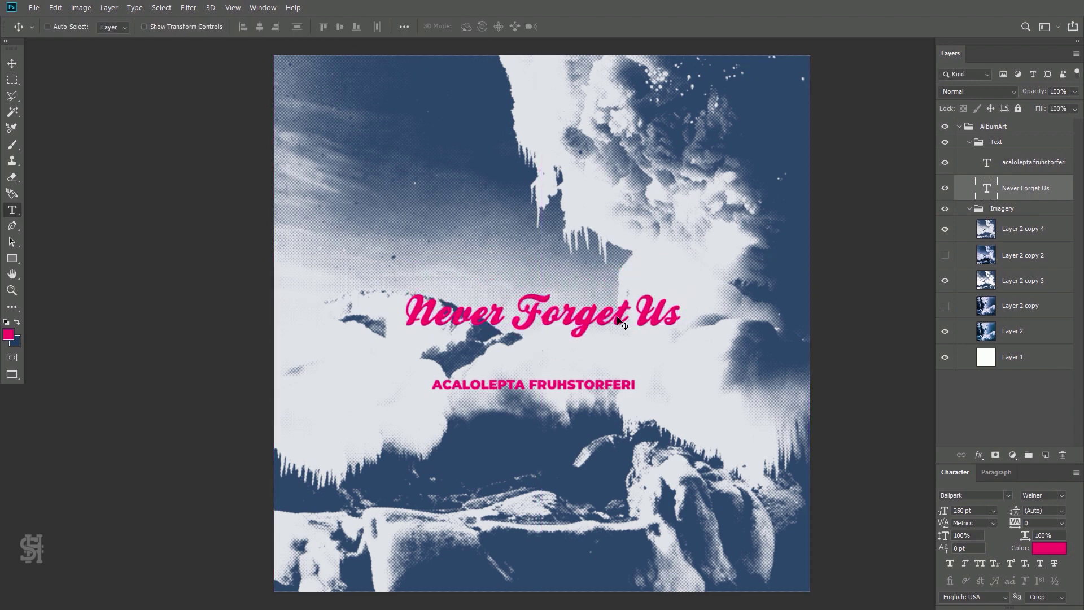
left_click(155, 26)
scroll(317, 367, "down", 5)
left_click(141, 308)
- Nudge the title up slightly and set the subtitle font to Impact Label
left_click(12, 63)
mouse_move(617, 402)
left_mouse_down()
mouse_move(618, 377)
mouse_move(633, 377)
left_mouse_up()
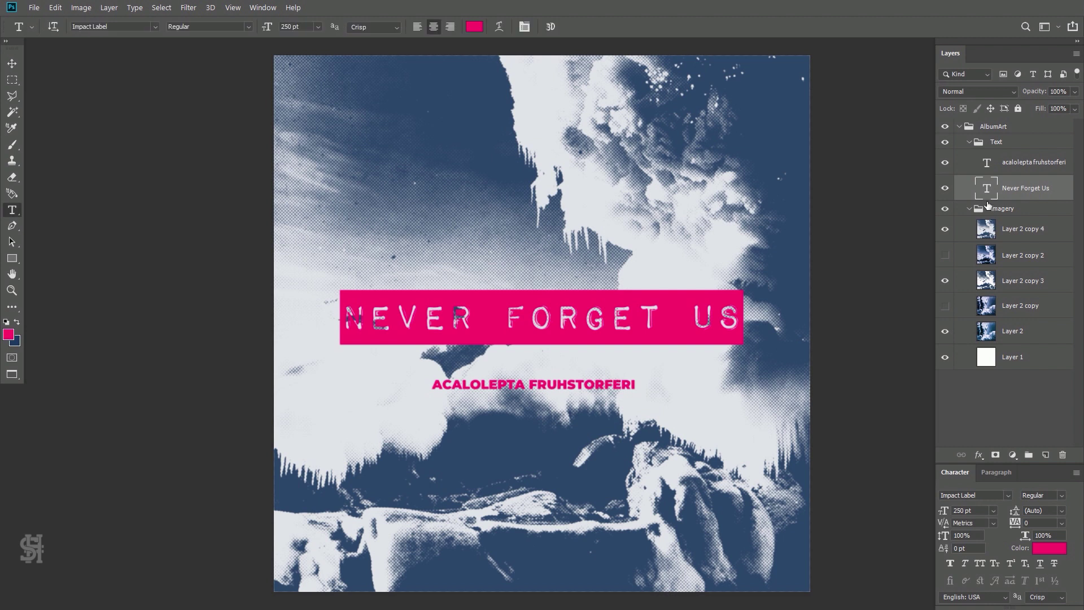
double_click(987, 162)
left_click(113, 27)
type("impact")
left_click(146, 64)
key("ctrl+Return")
key("v")
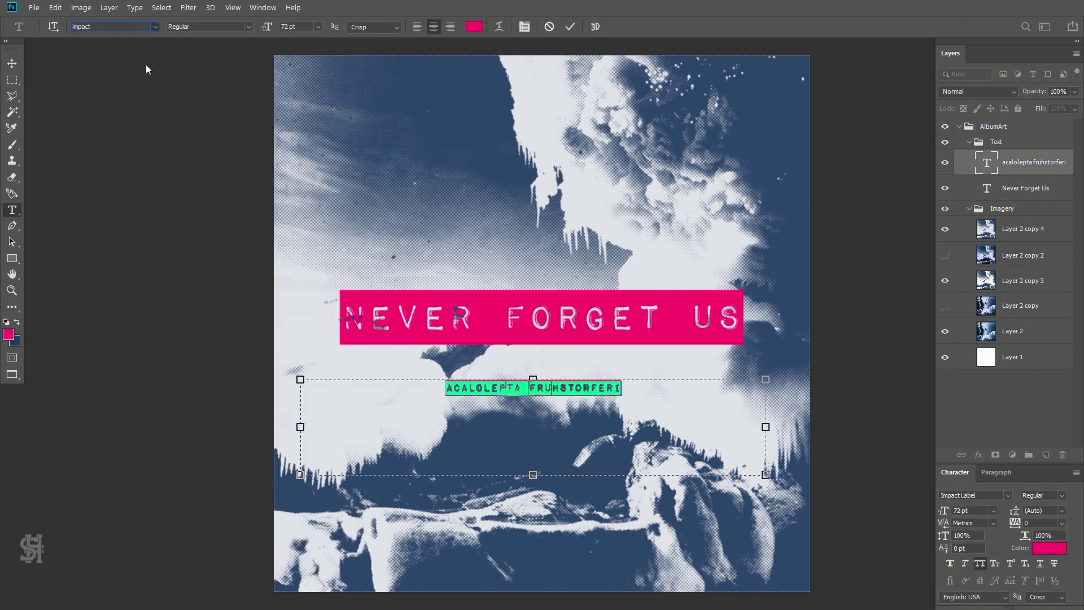
- Duplicate both text layers and move the title copy to the top
left_click(993, 188, "shift")
right_click(972, 188)
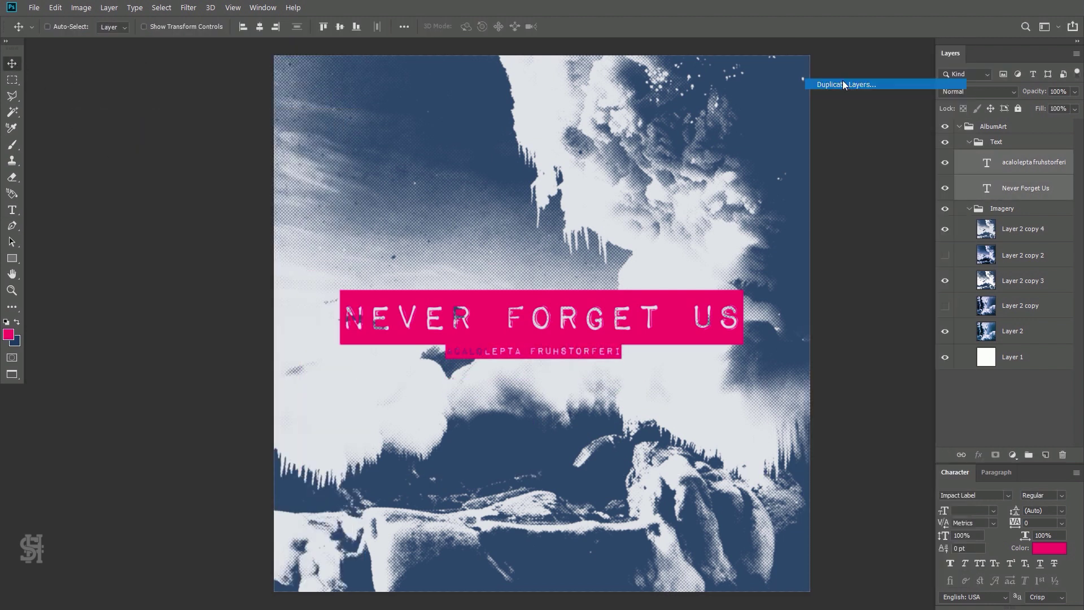
left_click(836, 79)
key("Return")
left_click_drag(1022, 188, 1022, 155)
- Set the title copy in Handletterink, then Oswald Stencil Bold, and hide one imagery layer
double_click(986, 162)
left_click(113, 27)
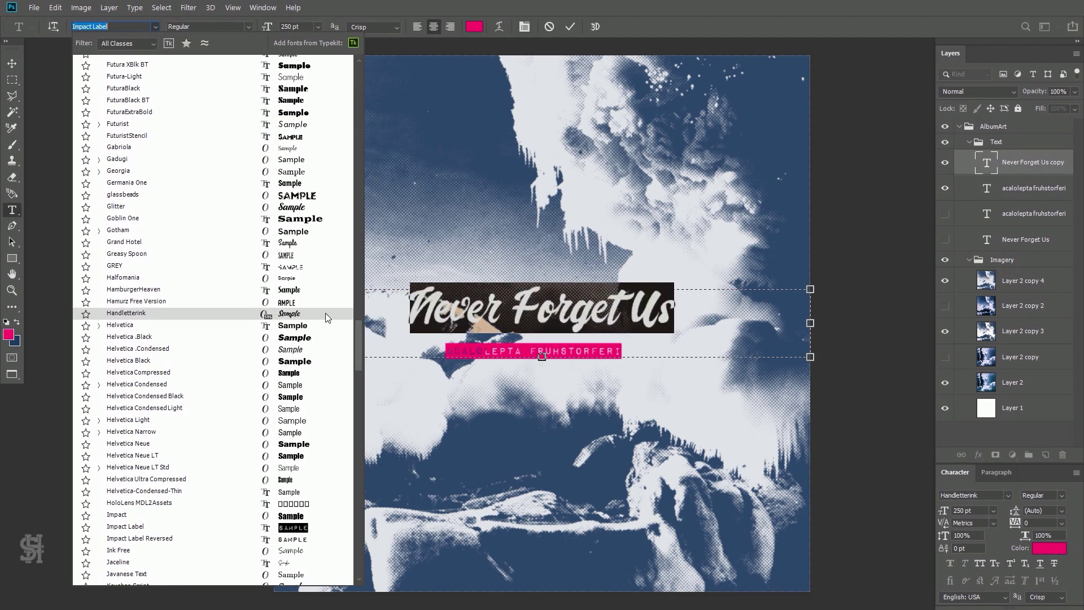
left_click(325, 313)
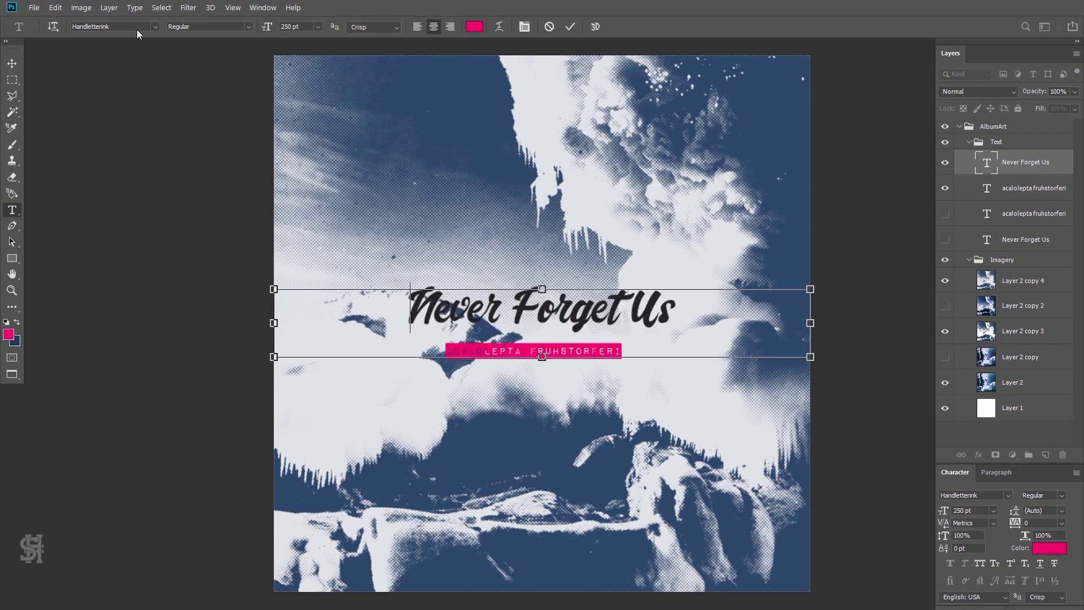
left_click(137, 29)
scroll(226, 339, "down", 3)
scroll(254, 396, "down", 3)
scroll(310, 473, "down", 3)
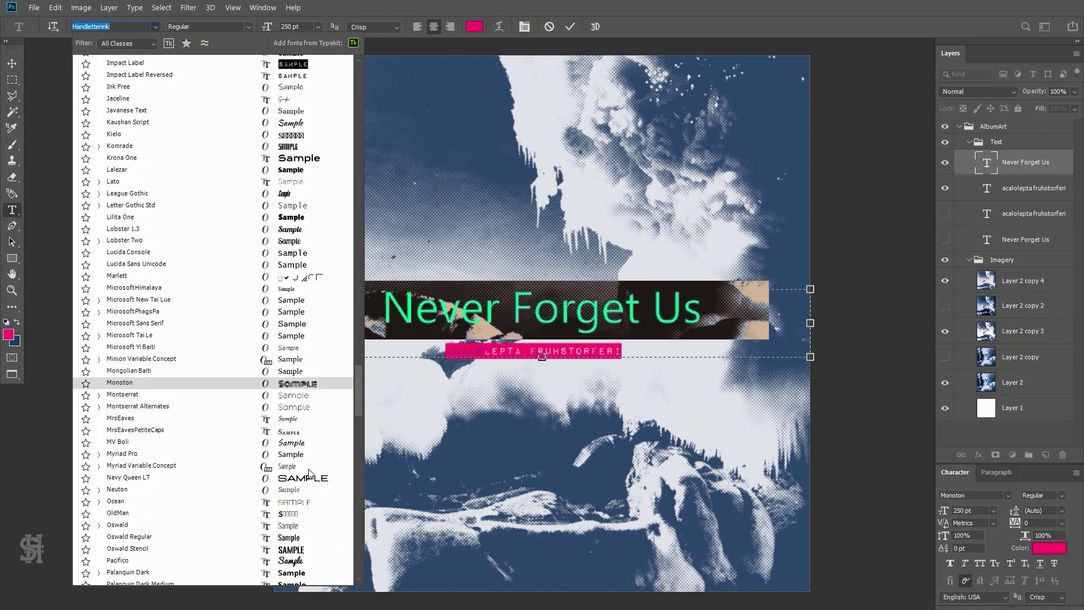
scroll(309, 474, "down", 3)
left_click(293, 443)
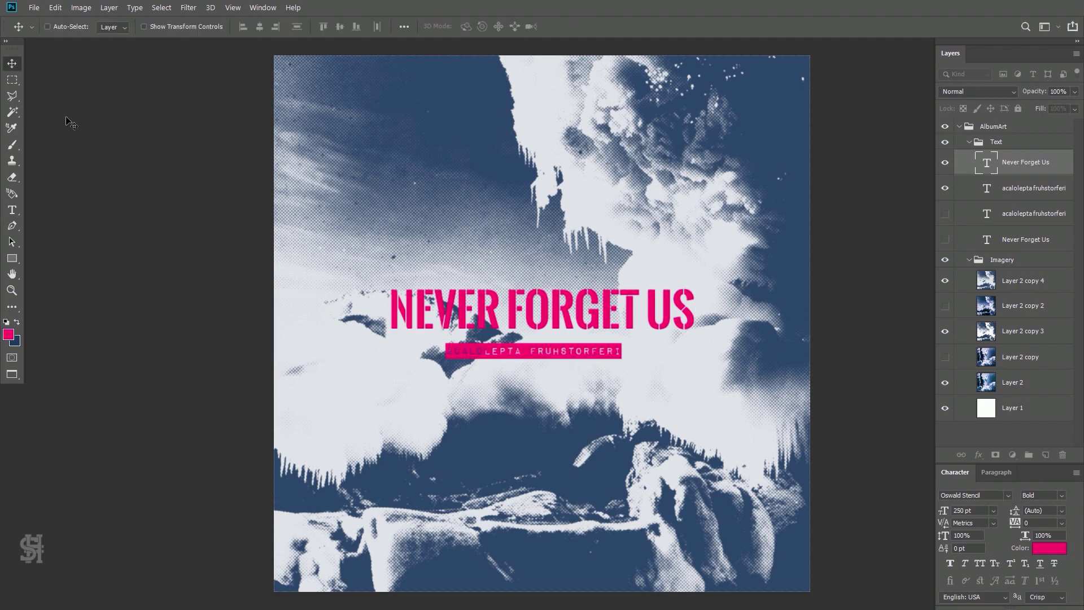
left_click(946, 281)
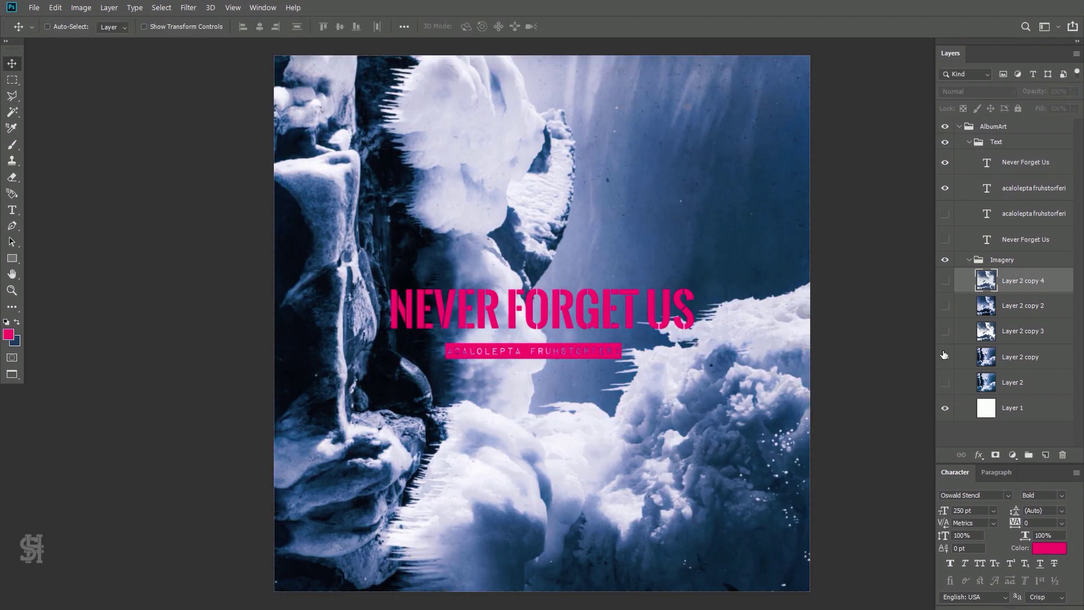
- Add a new layer above the imagery filled with a light grey-blue colour
left_click(948, 322)
left_click(946, 280)
left_click(1045, 454)
left_click(7, 334)
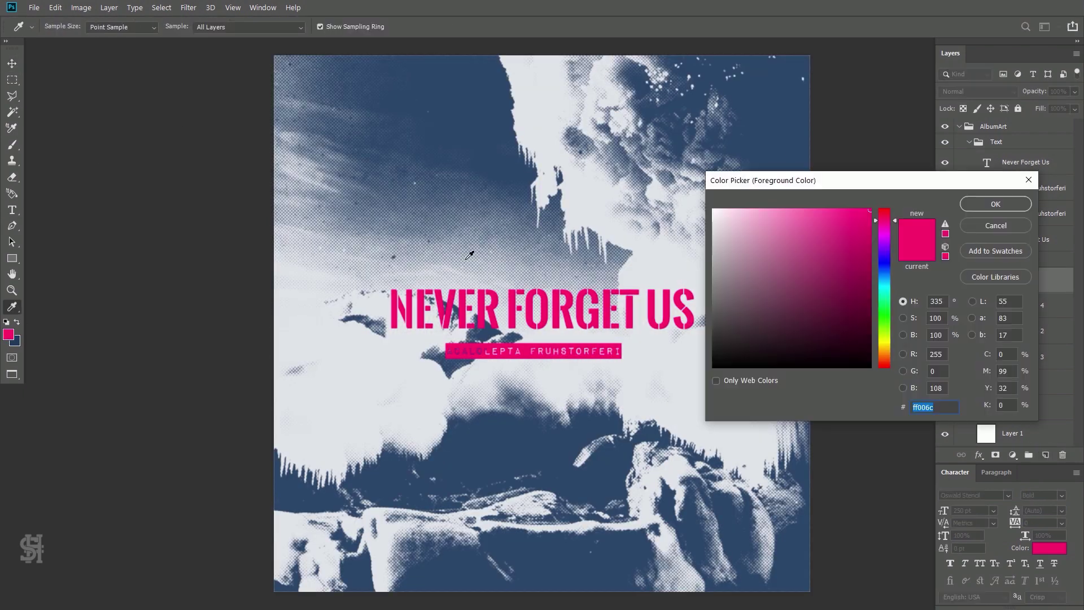
left_click(745, 226)
left_click(980, 205)
left_click(54, 7)
key("alt+BackSpace")
- Blend the new layer in Darker Color mode at 41% fill
left_click(979, 92)
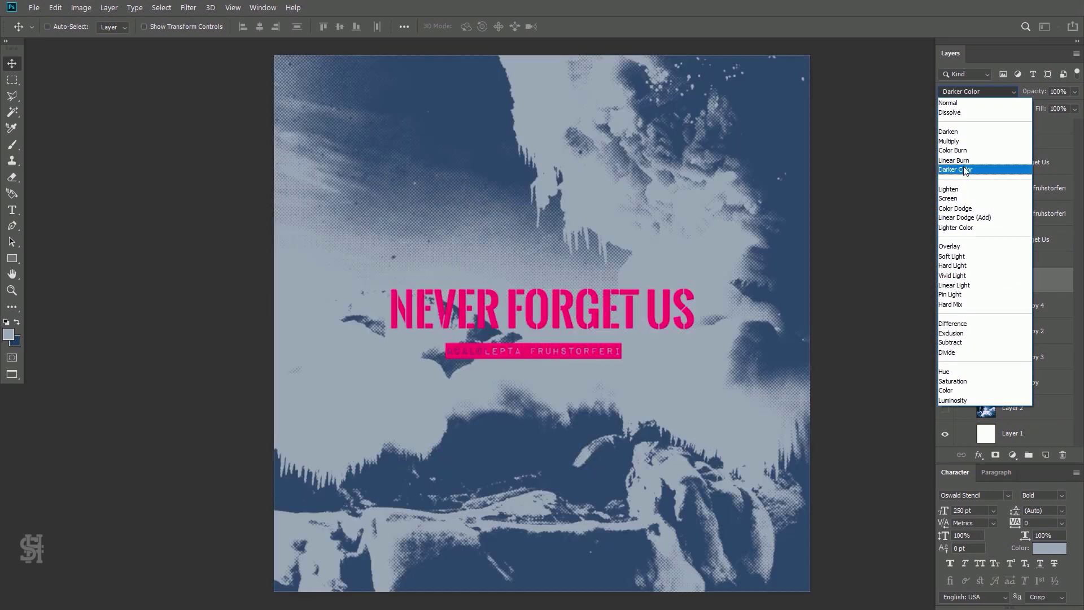
left_click(966, 170)
mouse_move(1074, 109)
left_mouse_down()
mouse_move(1030, 123)
mouse_move(1042, 122)
left_mouse_up()
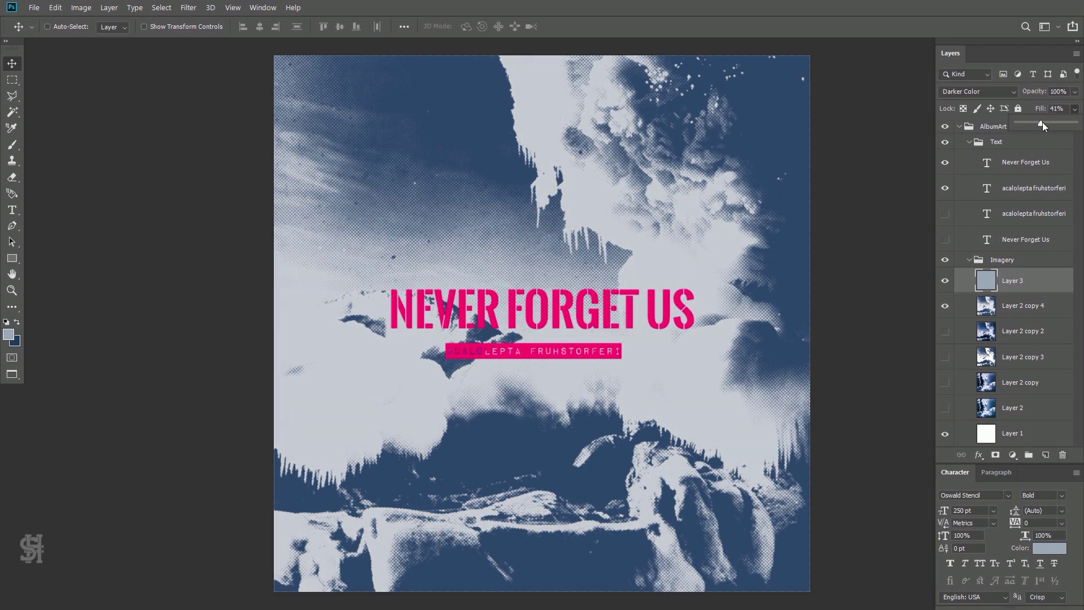
- Left-align the NEVER FORGET US title text
left_click(8, 213)
left_click(1021, 169)
left_click(417, 26)
- Move the title to the left edge and wrap it onto two lines with 240 pt leading
left_click_drag(529, 308, 529, 212)
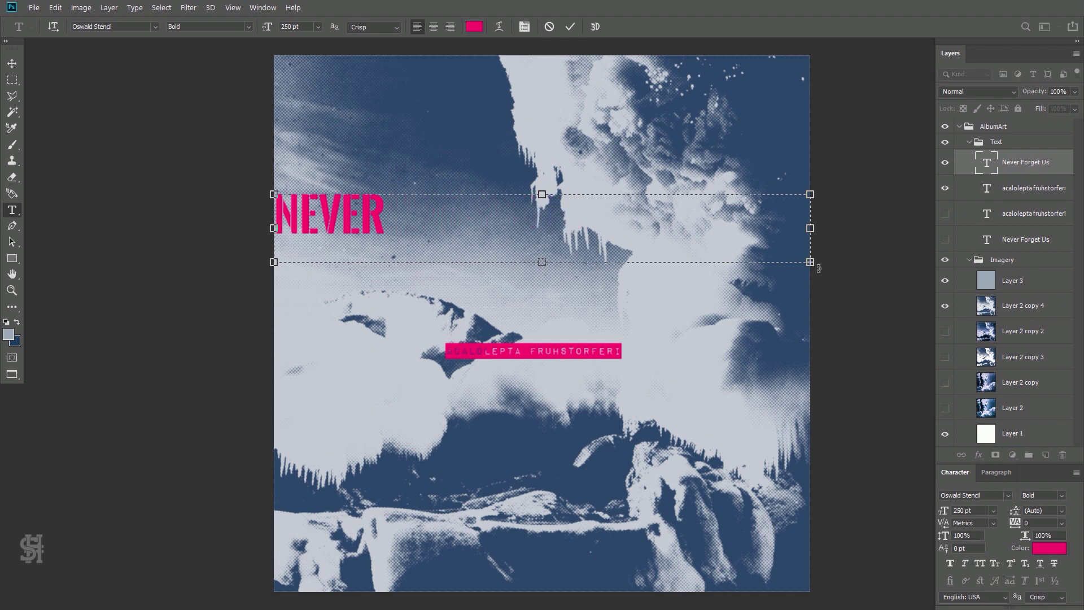
left_click_drag(486, 316, 492, 338)
key("ctrl+a")
left_click(1039, 509)
type("240")
key("Return")
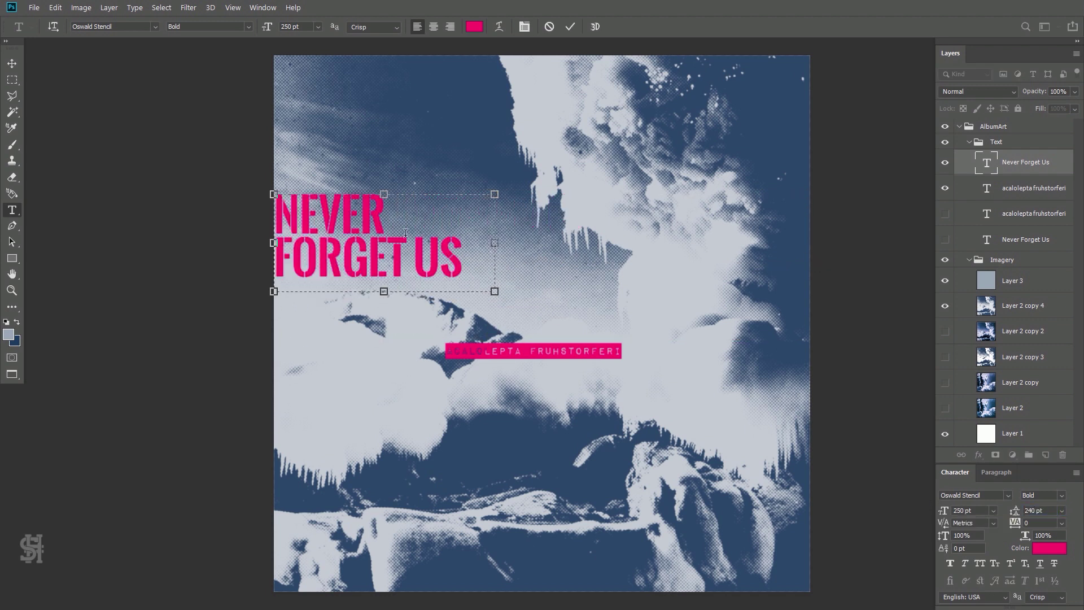
left_click(12, 64)
- Scale the title up to about 117.81%
key("ctrl+t")
left_click_drag(496, 292, 541, 316)
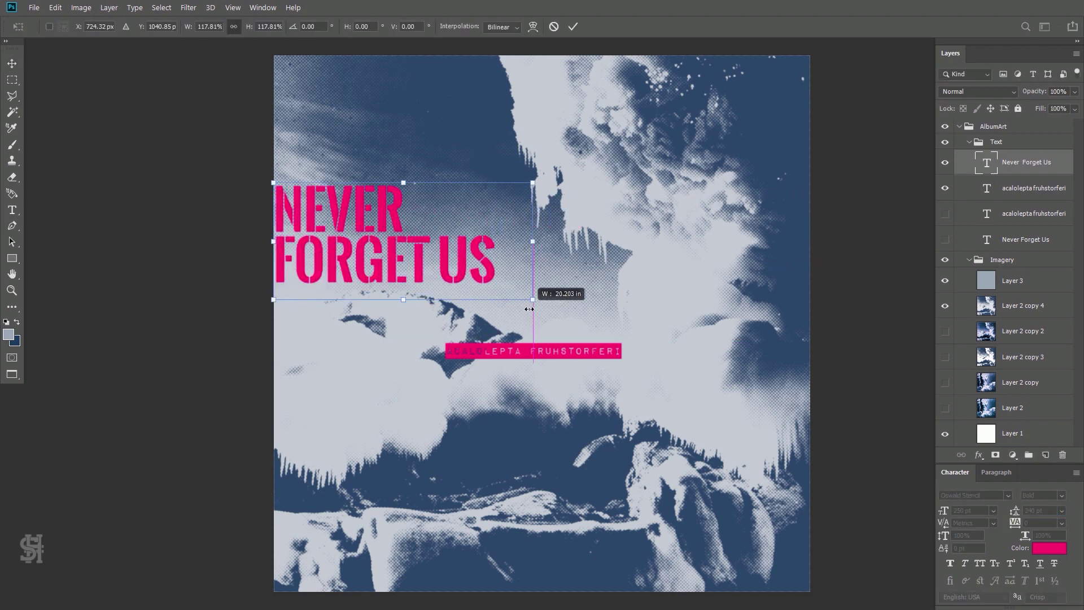
key("Return")
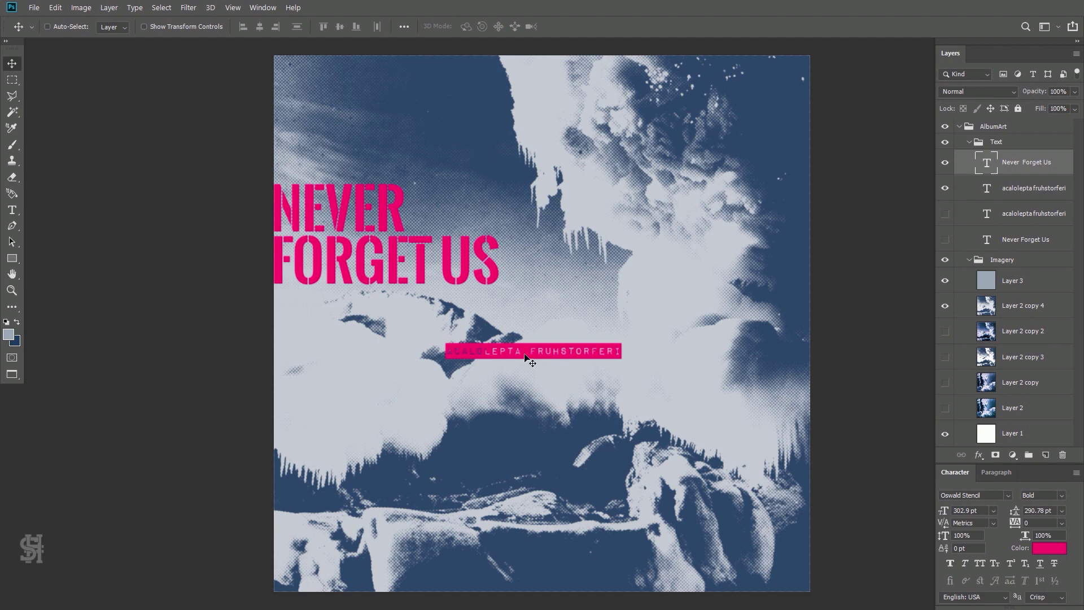
- Break the subtitle onto two lines and right-align it
key("t")
left_click(482, 352)
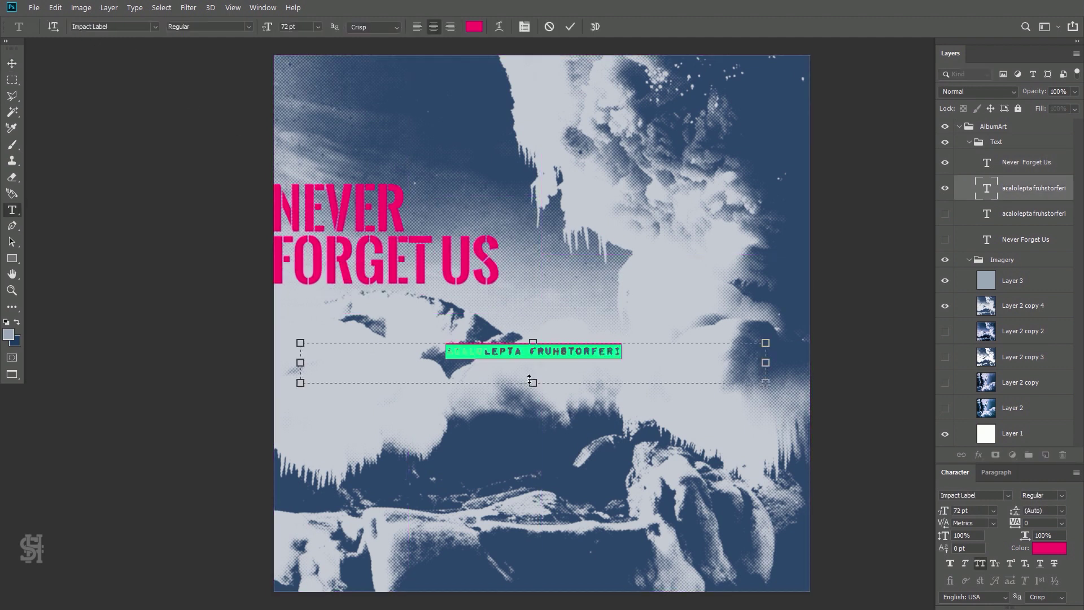
key("ctrl+a")
left_click(995, 472)
left_click(981, 531)
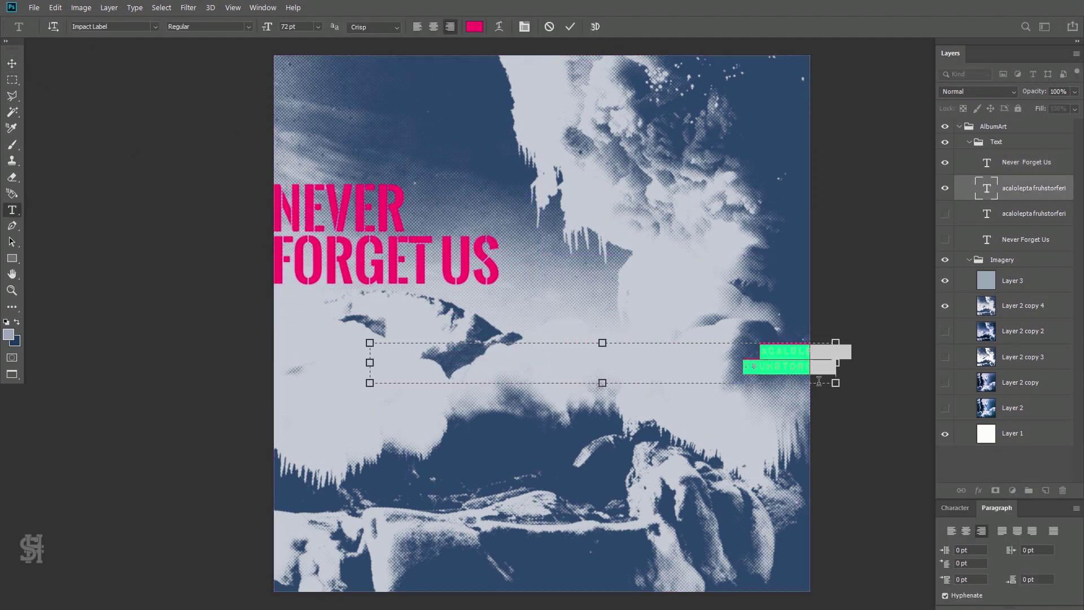
- Scale the subtitle up to about 148% and move it toward the bottom right
left_click_drag(683, 399, 538, 436)
key("ctrl+t")
left_click_drag(659, 379, 717, 355)
key("Return")
mouse_move(593, 362)
left_mouse_down()
mouse_move(688, 470)
mouse_move(442, 376)
mouse_move(399, 327)
mouse_move(474, 206)
left_mouse_up()
- Place the subtitle block at the cover's lower right edge, leaving the title unchanged
left_click(1026, 162)
left_click_drag(396, 260, 463, 277)
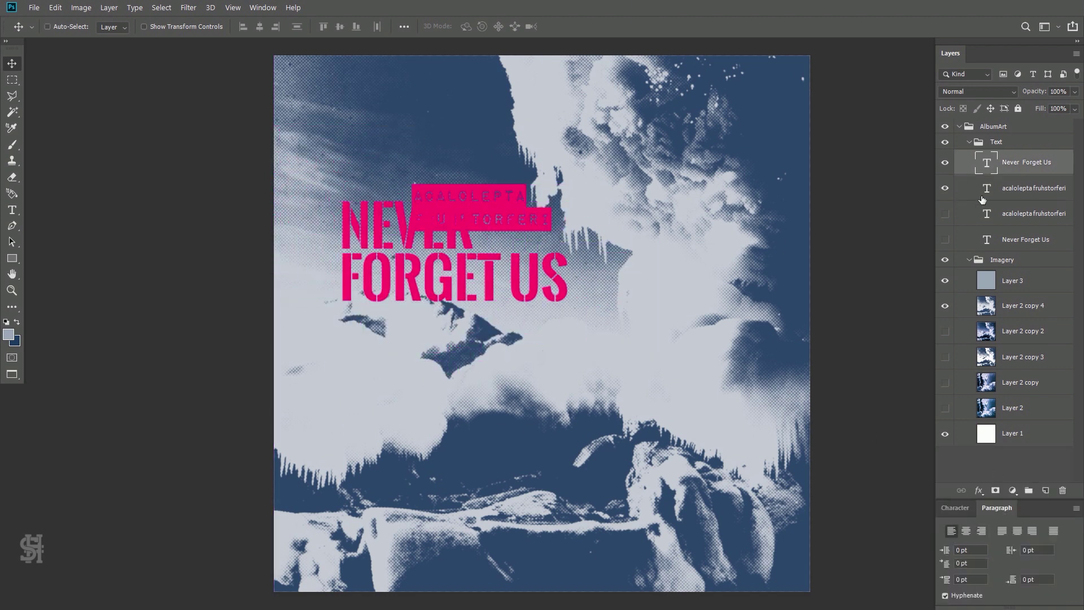
key("ctrl+z")
left_click(983, 192)
left_click_drag(532, 289, 791, 336)
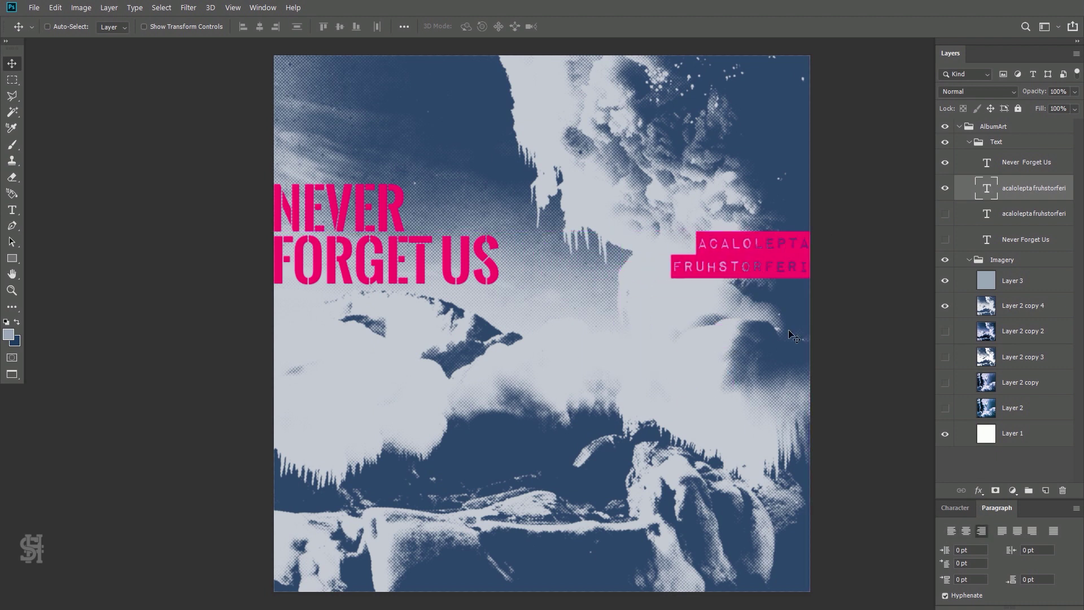
left_click_drag(756, 259, 759, 425)
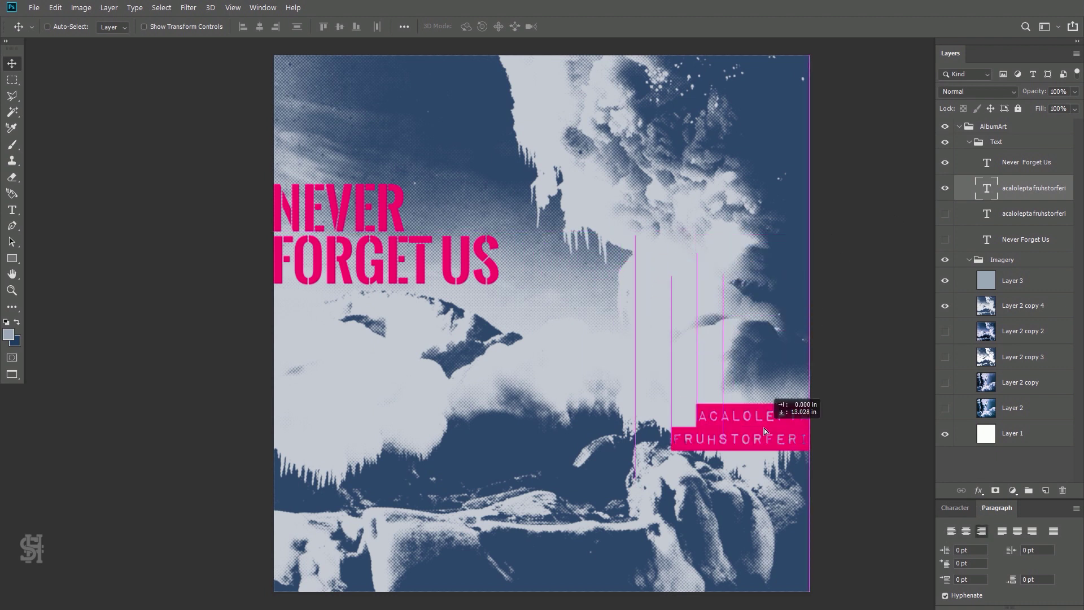
double_click(751, 423)
left_click(155, 27)
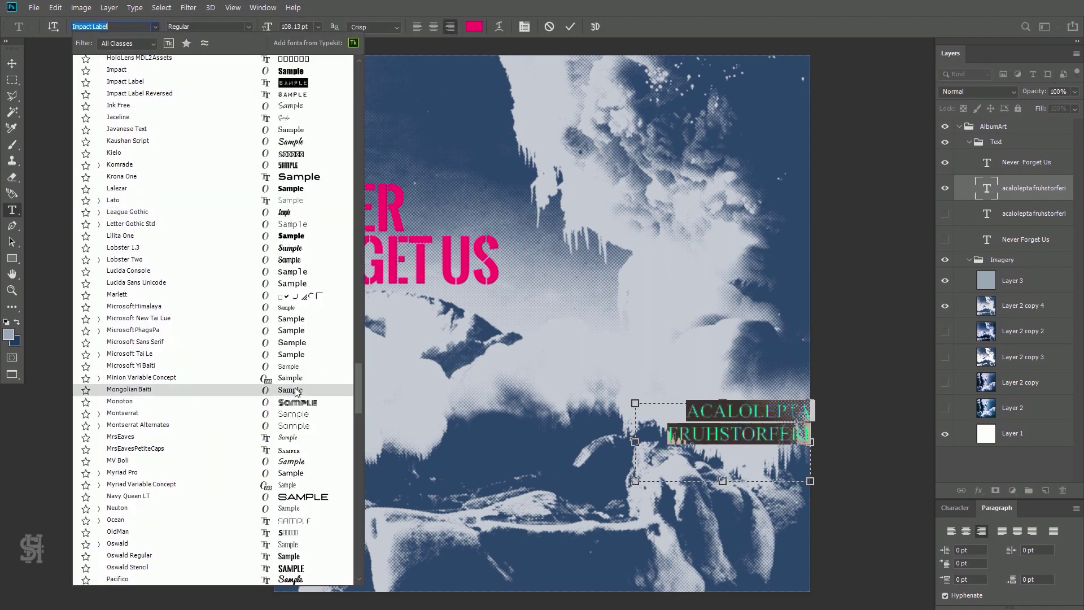
- Try Impact on the subtitle with wider 500 tracking and widen its text box leftward
scroll(226, 260, "up", 5)
left_click(125, 266)
left_click(955, 508)
left_click_drag(1015, 522, 1045, 522)
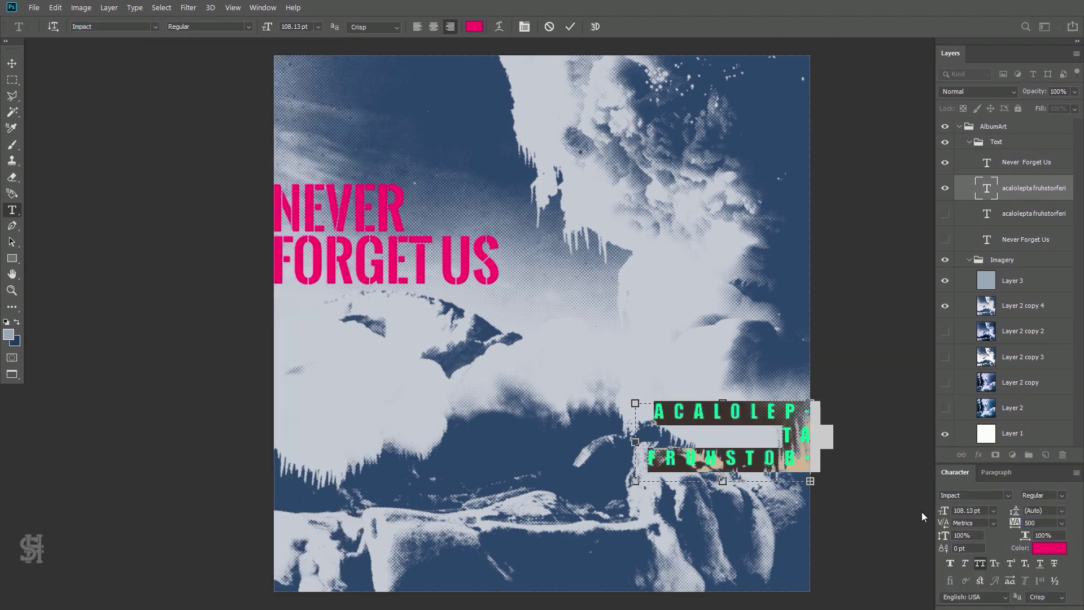
left_click_drag(635, 442, 563, 439)
- Browse the font list for the subtitle and search for 'oswa' fonts
left_click(155, 27)
scroll(282, 452, "down", 10)
scroll(277, 468, "down", 10)
scroll(304, 355, "up", 5)
scroll(305, 361, "up", 5)
key("Return")
left_click(752, 384)
type("oswa")
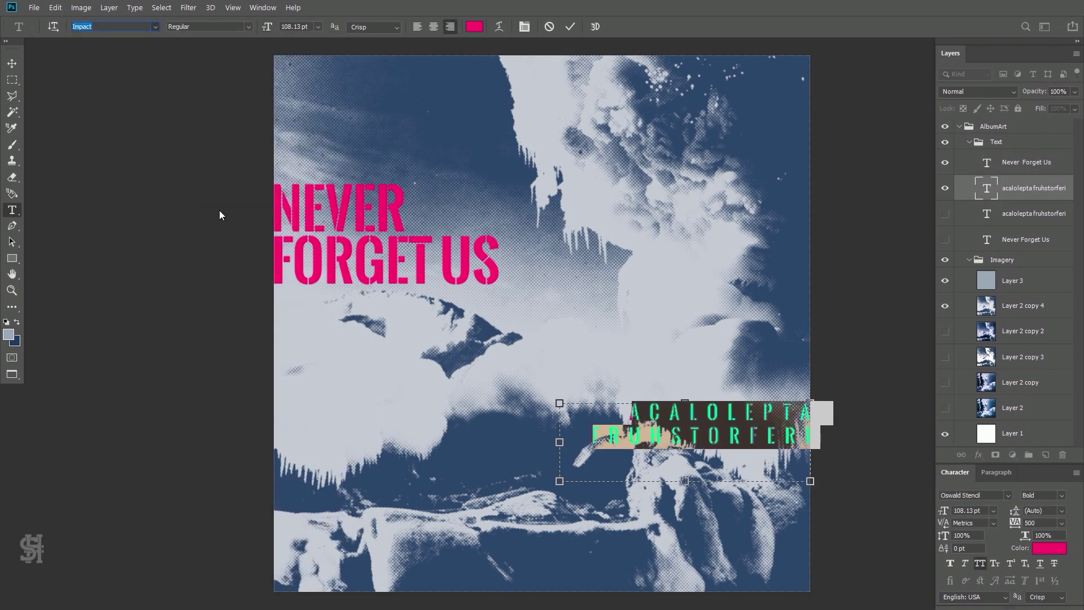
- Shrink the subtitle slightly with free transform and set it in AvantGardeITC Demi
key("ctrl+t")
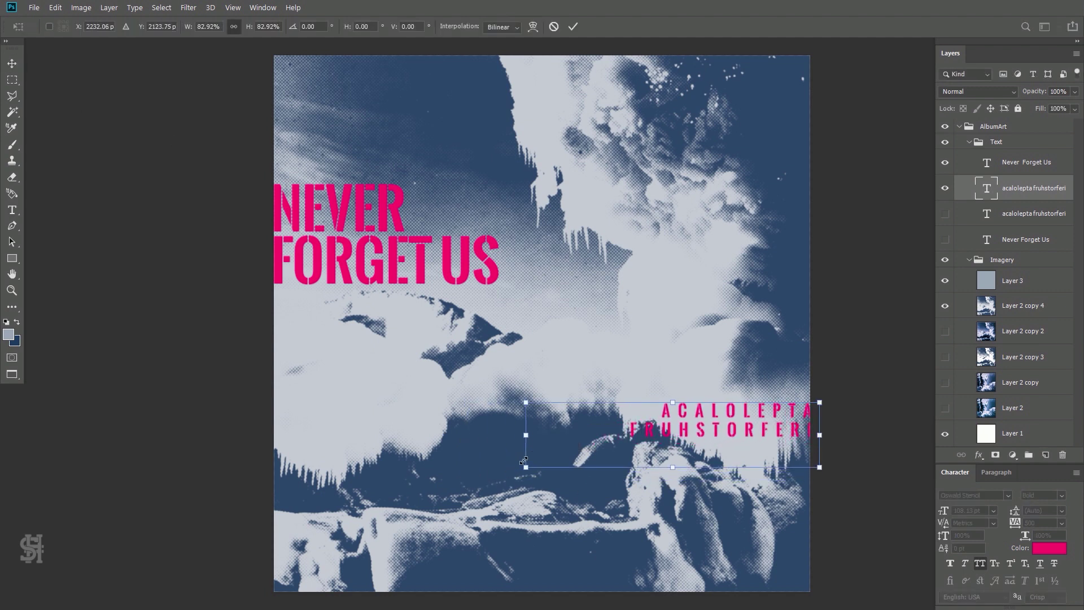
left_click_drag(523, 462, 621, 459)
key("Return")
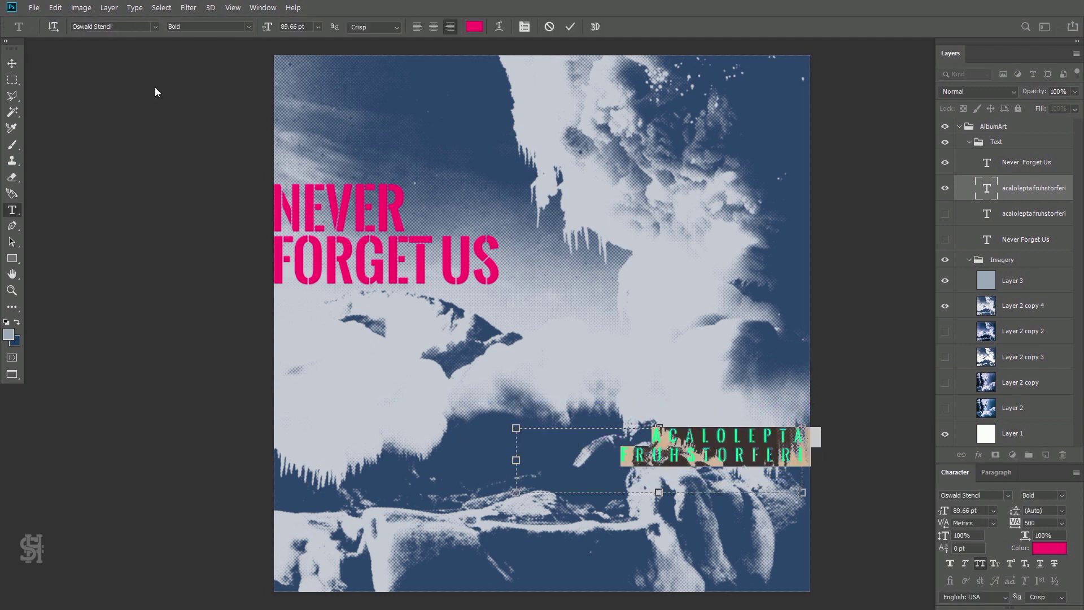
left_click(155, 26)
left_click(135, 371)
left_click(154, 26)
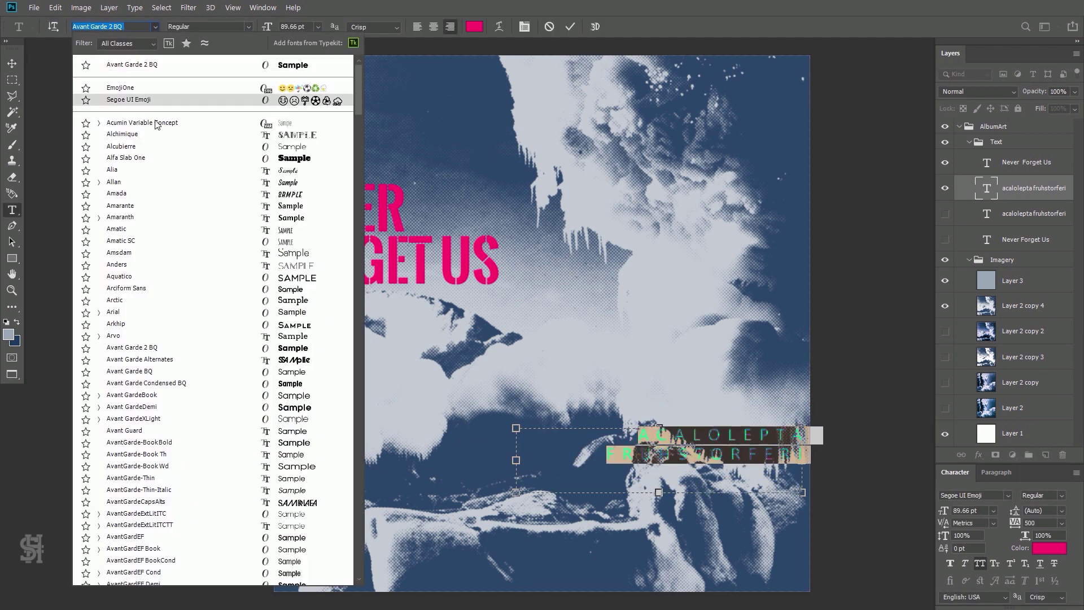
scroll(175, 508, "down", 2)
scroll(174, 423, "down", 2)
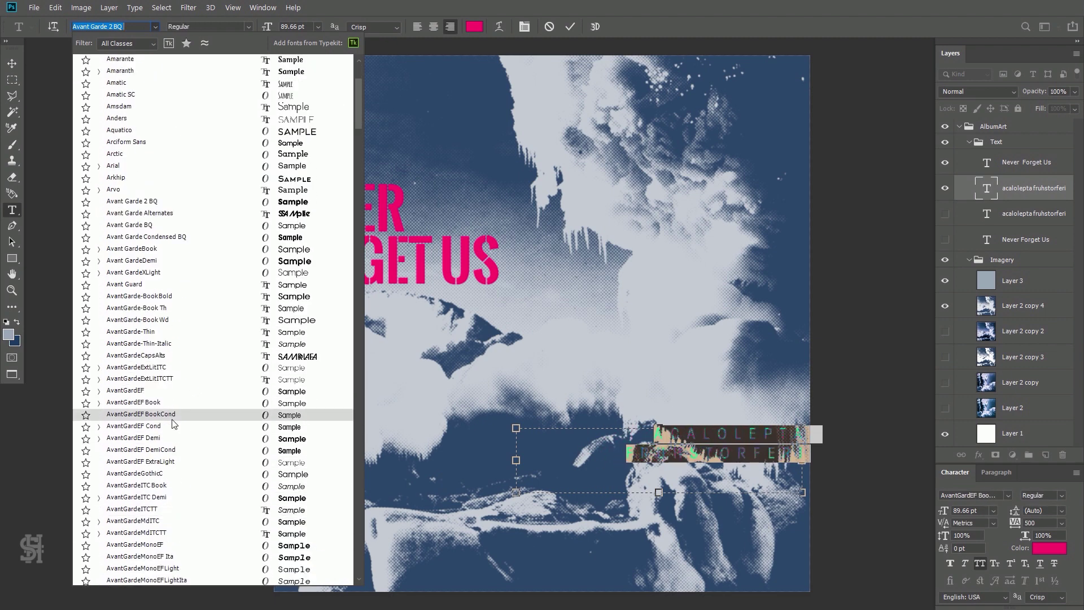
scroll(192, 497, "down", 1)
left_click(192, 501)
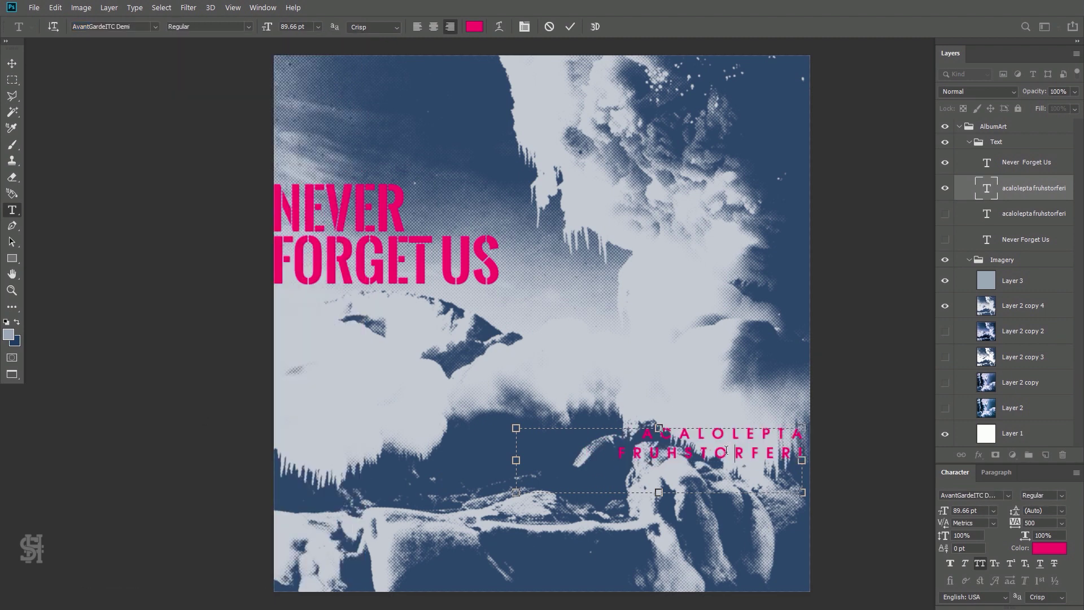
- Nudge the subtitle slightly left, zoom out to the whole cover and hide Layer 3
key("v")
left_click_drag(617, 387, 615, 386)
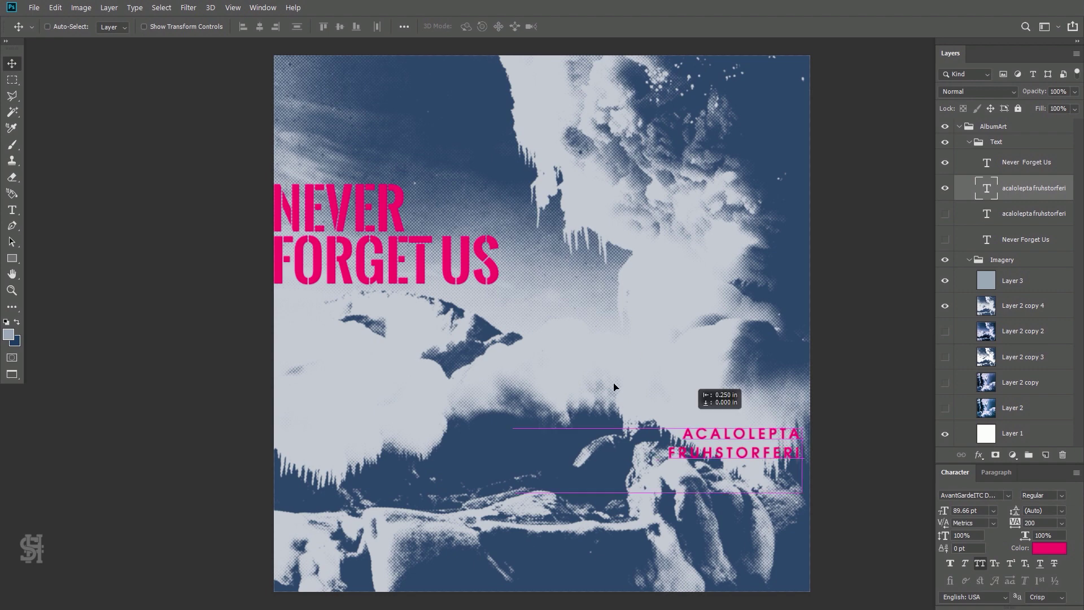
key("z")
key("ctrl+minus")
left_click(944, 305)
- Hide Layer 2 copy 4, show Layer 2 copy instead and reframe the ice image
left_click(945, 281)
left_click(945, 407)
left_click_drag(945, 407, 944, 382)
left_click(960, 382)
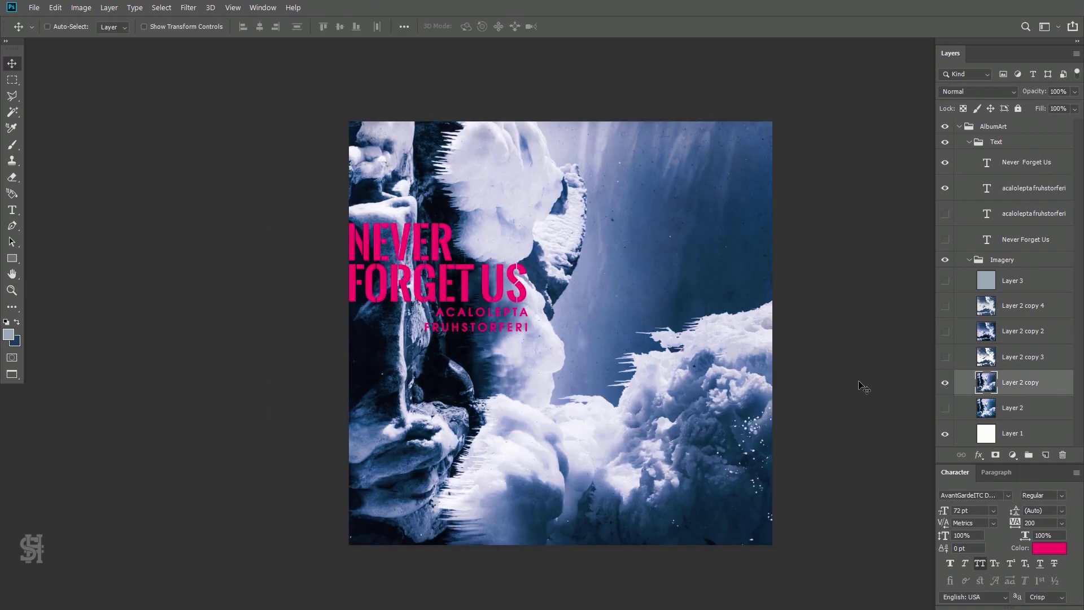
left_click_drag(790, 353, 593, 201)
- Apply a Halftone Pattern with contrast 21 to the ice image and show Layer 3 again
left_click(188, 8)
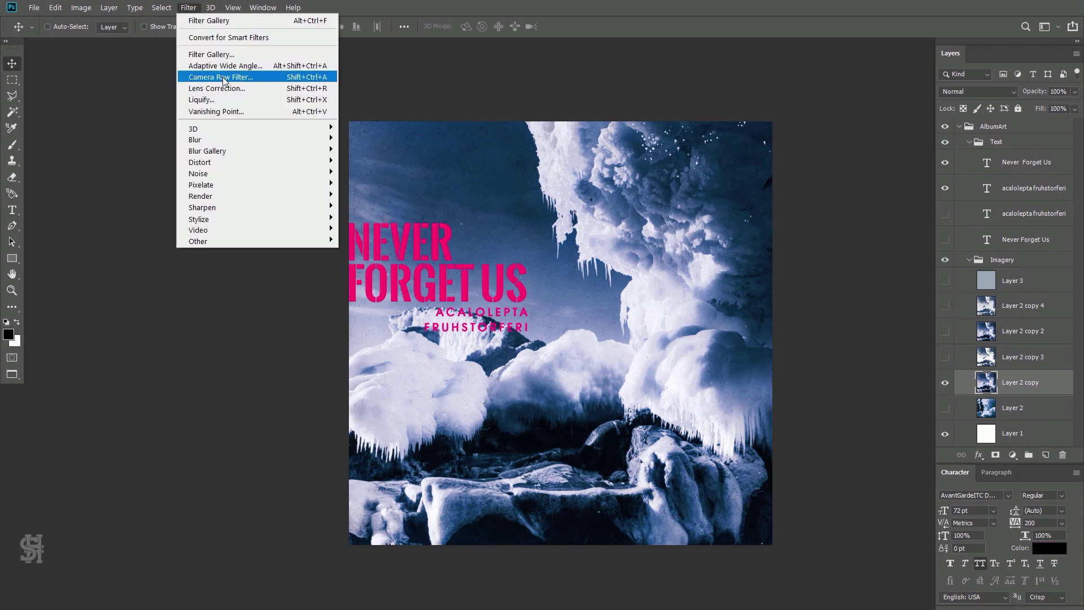
left_click(209, 49)
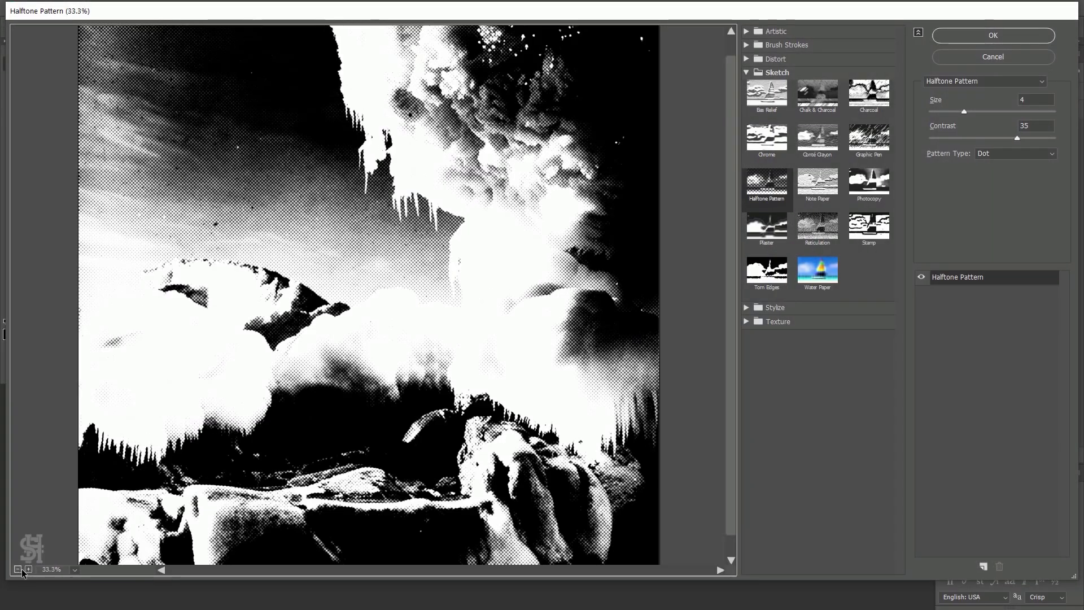
left_click_drag(1017, 137, 982, 137)
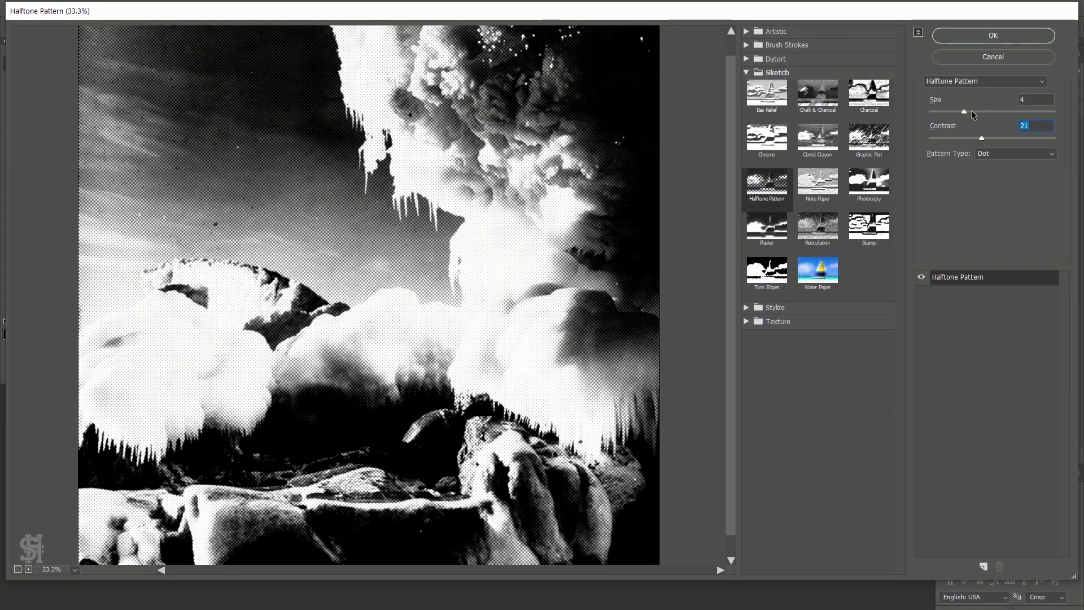
left_click(982, 35)
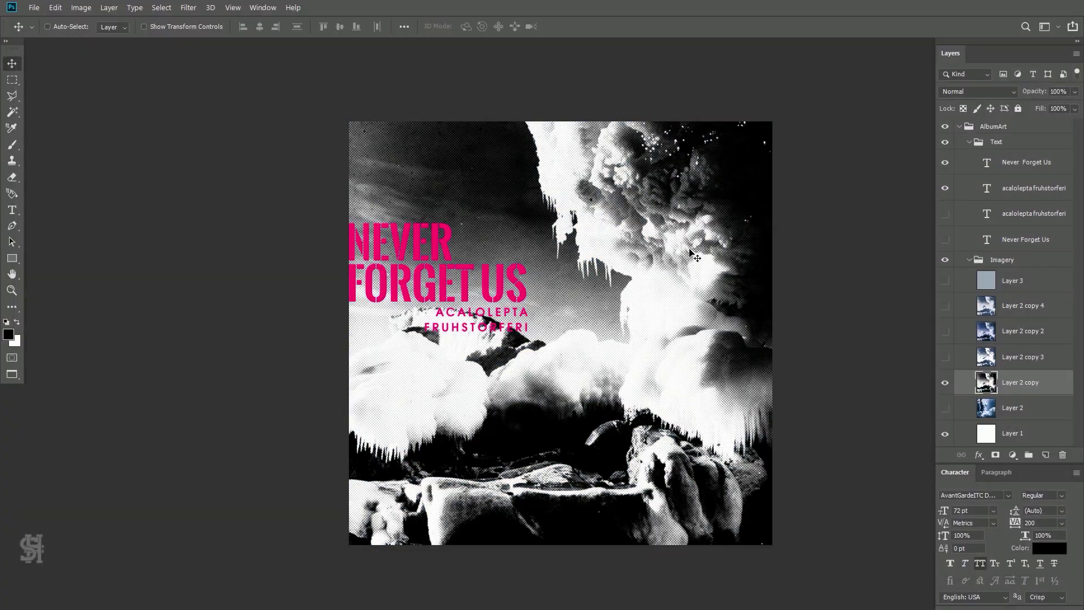
left_click(997, 282)
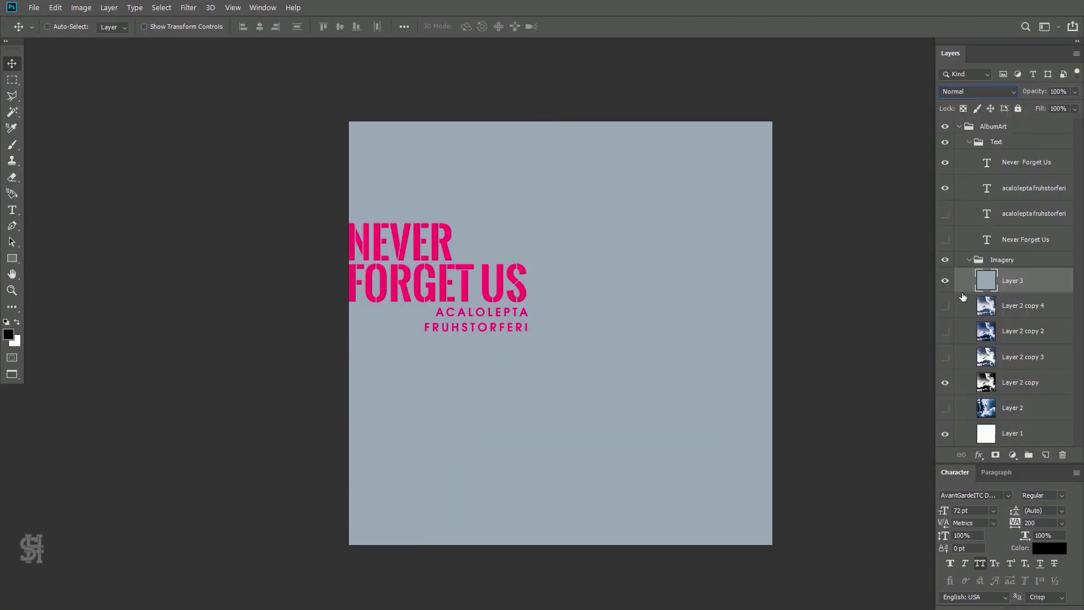
- Hide Layer 3 and add a new layer filled with navy blue
left_click(946, 383)
left_click(1046, 454)
left_click(55, 7)
left_click(68, 189)
key("Return")
- Blend the navy layer in Exclusion mode with fill lowered to 74%
left_click(978, 92)
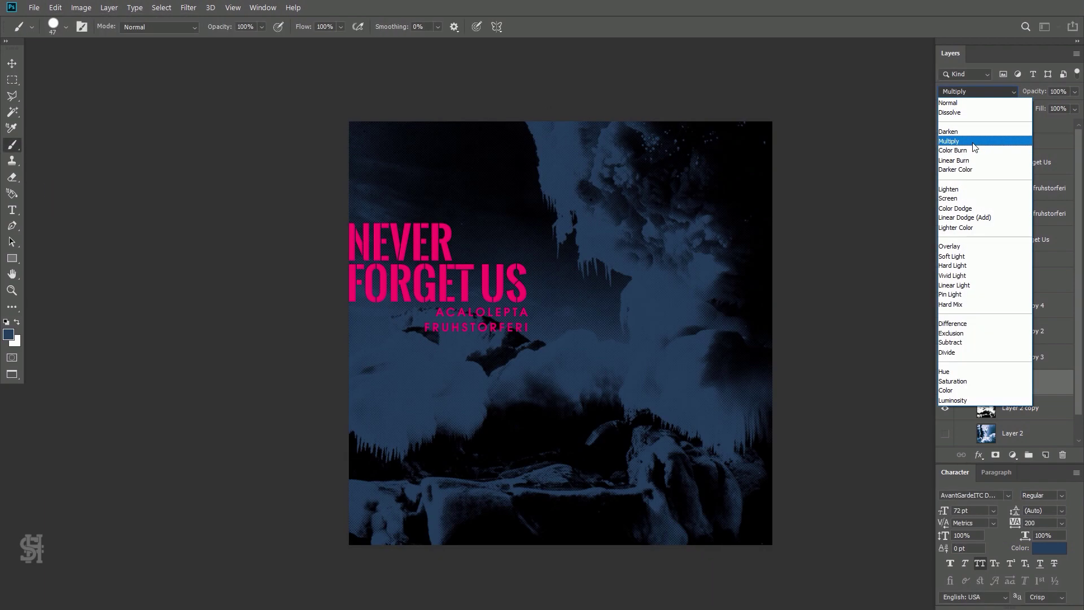
left_click(949, 198)
left_click(947, 384)
left_click(979, 92)
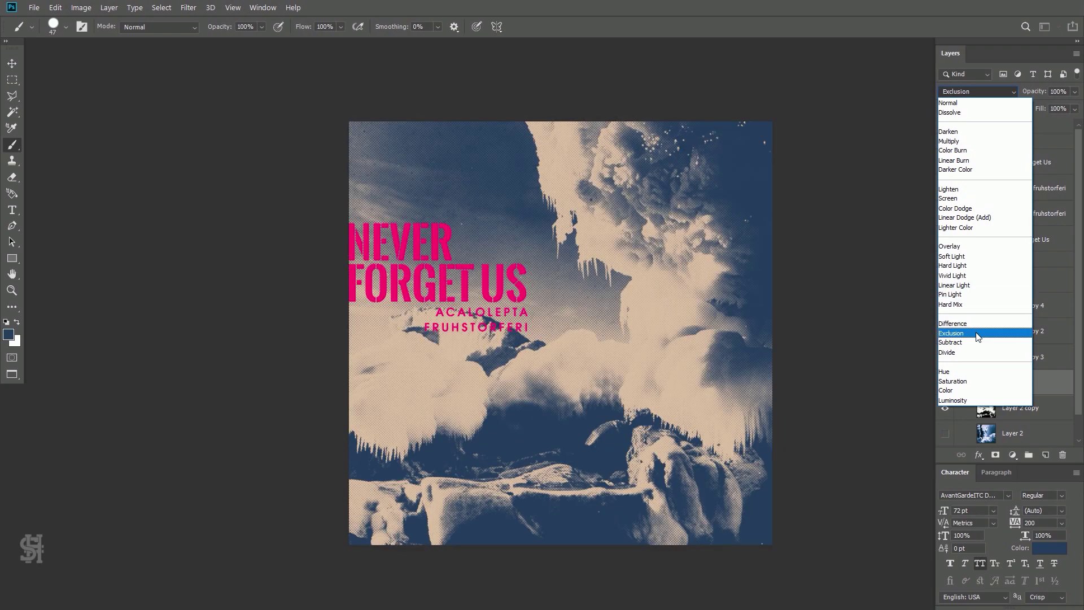
left_click(983, 333)
left_click(1074, 109)
left_click_drag(1077, 123, 1066, 125)
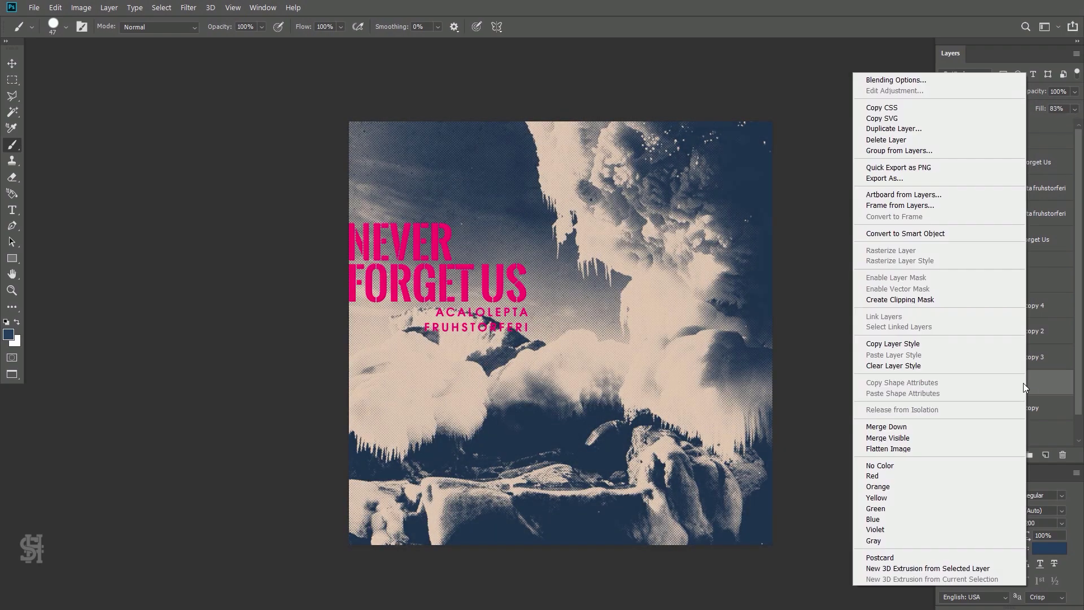
- Duplicate the navy layer and set the copy to Multiply at about 21% fill
key("ctrl+j")
left_click(979, 91)
left_click(979, 125)
left_click(1075, 109)
left_click_drag(1075, 123, 1032, 123)
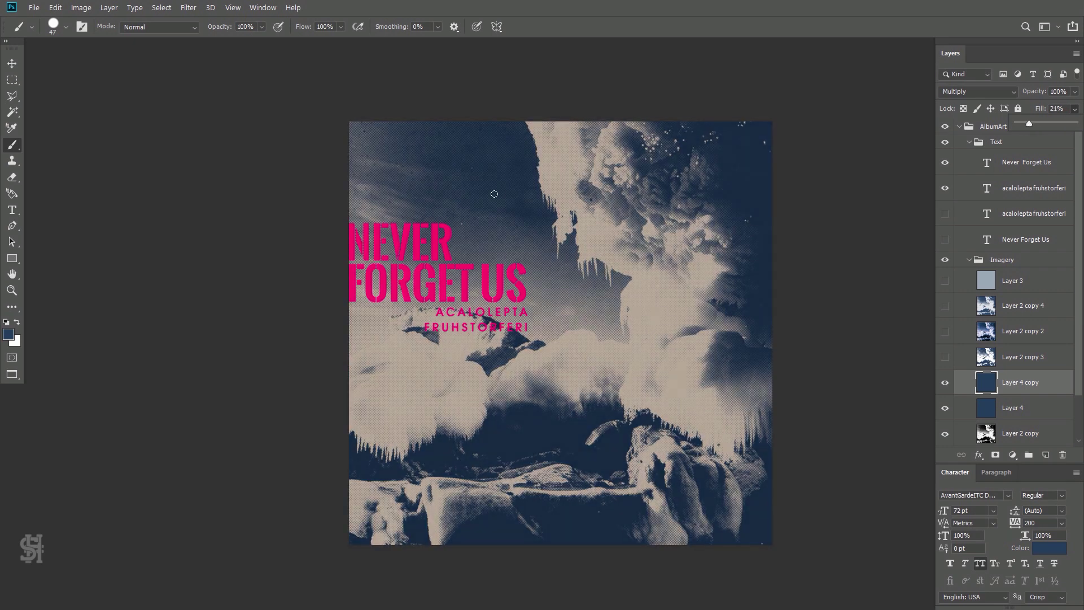
- Start brightening the NEVER FORGET US title's text colour in the colour picker
double_click(986, 162)
left_click(475, 26)
mouse_move(852, 221)
left_mouse_down()
mouse_move(830, 210)
mouse_move(713, 209)
left_mouse_up()
- Colour both the NEVER FORGET US title and the subtitle yellow
left_click(884, 342)
left_click(870, 209)
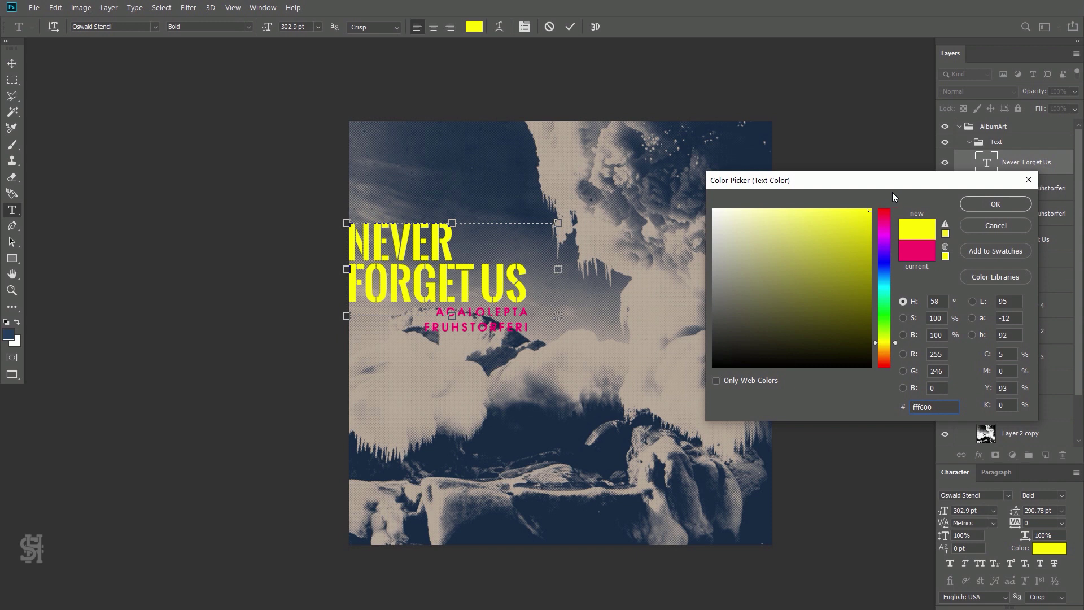
left_click(996, 204)
double_click(987, 189)
left_click(475, 26)
left_click(996, 204)
key("v")
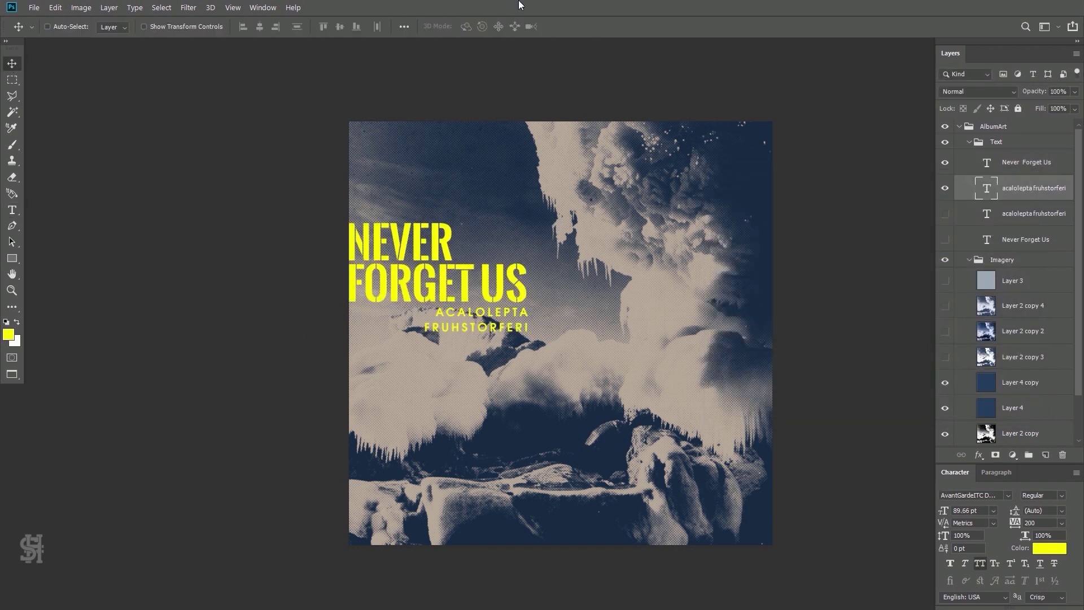
- Switch to the Impact Label subtitle, enlarge it to 118.03 pt and mark out the lower-right area
double_click(987, 213)
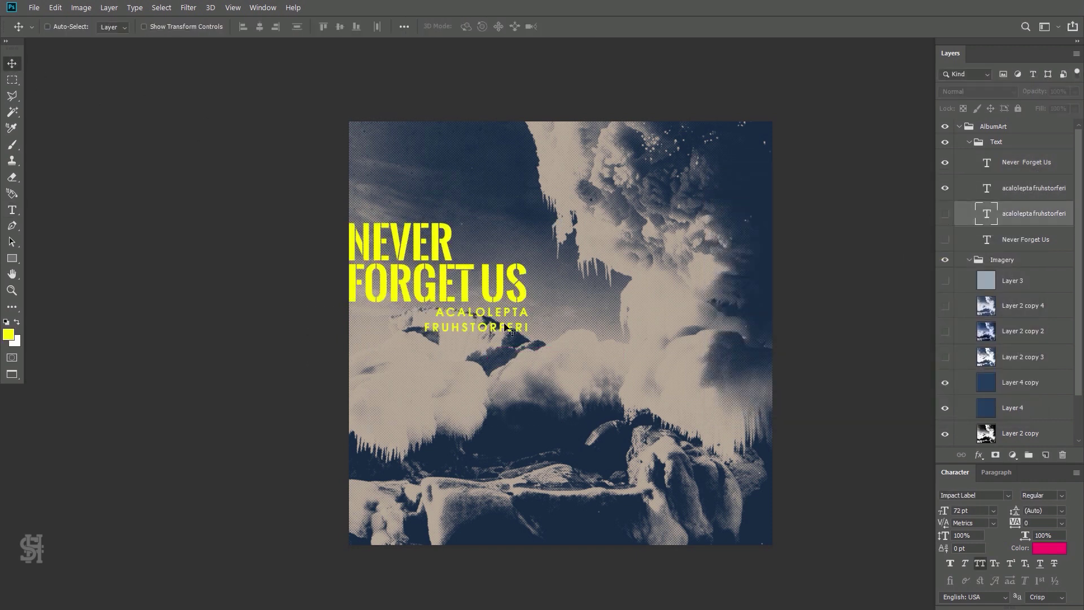
double_click(475, 331)
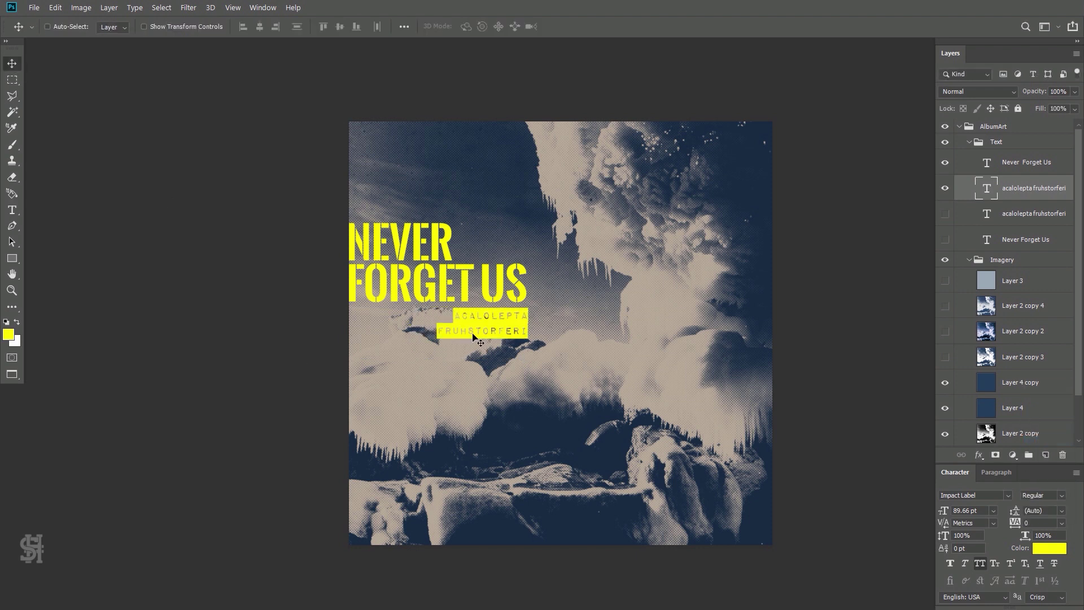
left_click_drag(702, 447, 744, 426)
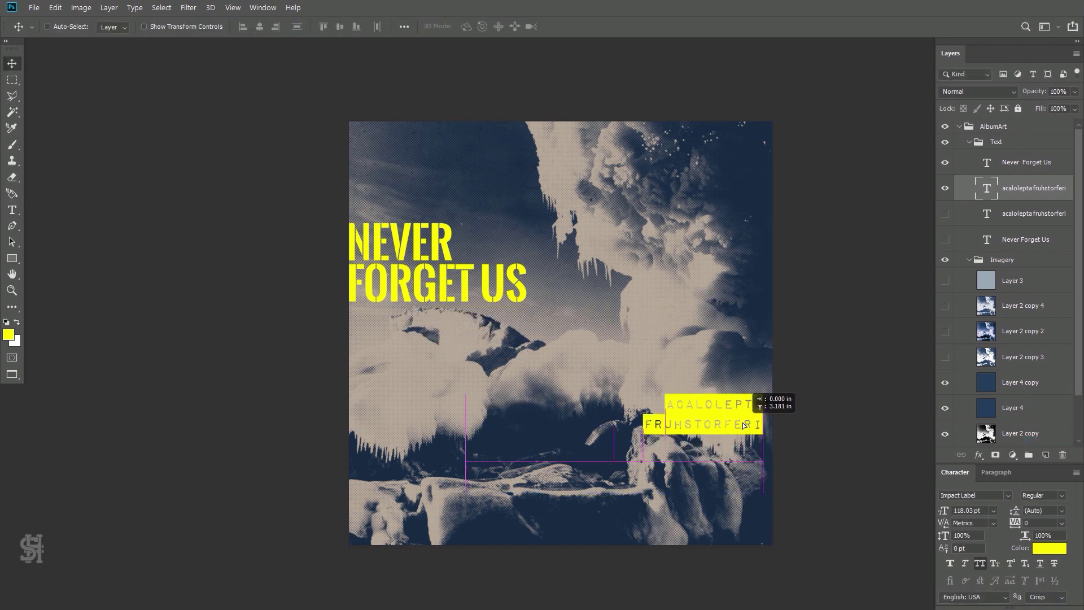
left_click(17, 85)
left_click_drag(350, 121, 517, 222)
key("ctrl+r")
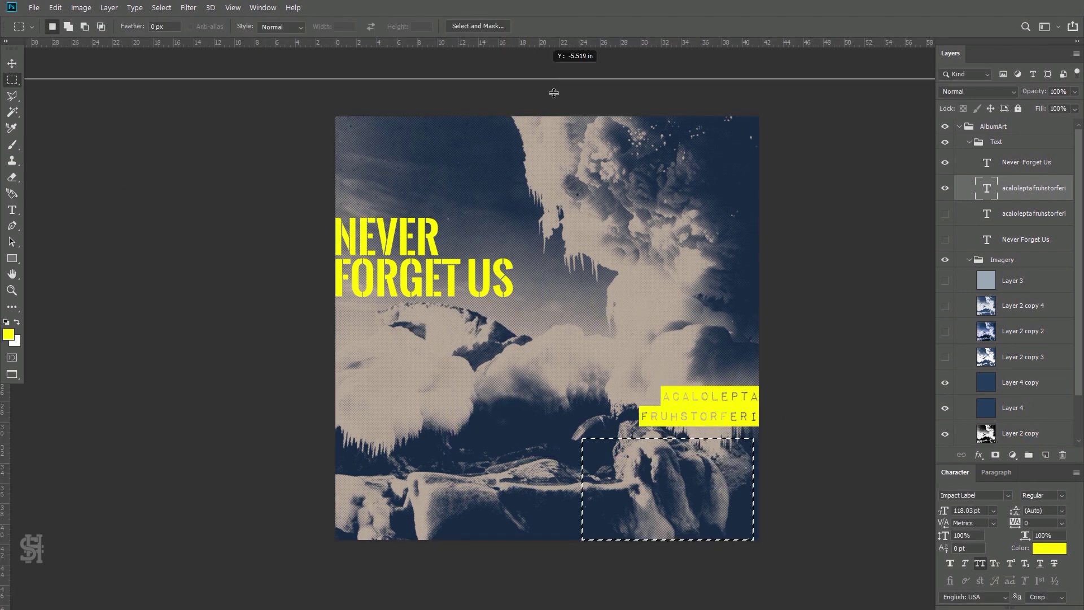
- Using rulers and guides, enlarge the boxed subtitle toward the lower right, then collapse the Text group
key("ctrl+semicolon")
key("ctrl+d")
key("v")
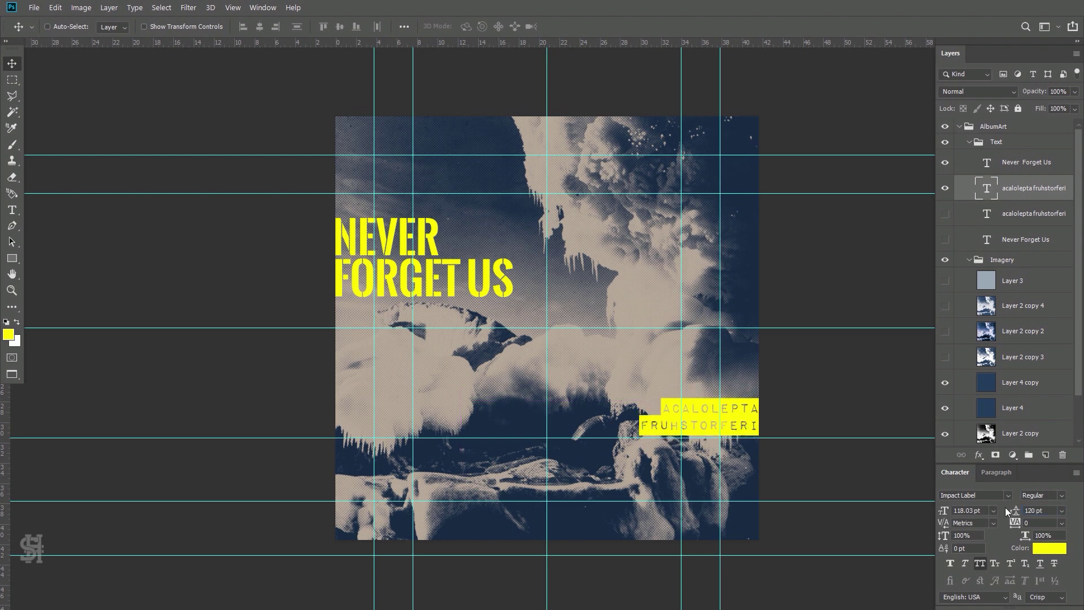
key("ctrl+r")
key("ctrl+semicolon")
key("ctrl+0")
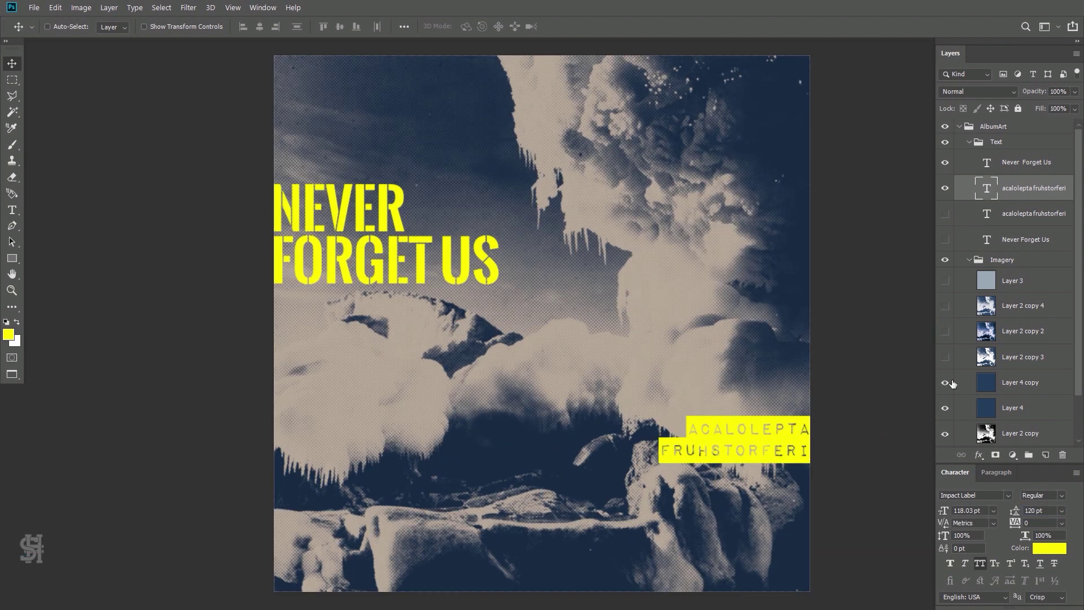
key("ctrl+t")
left_click_drag(432, 415, 393, 412)
key("Return")
key("ctrl+semicolon")
key("ctrl+semicolon")
left_click(969, 143)
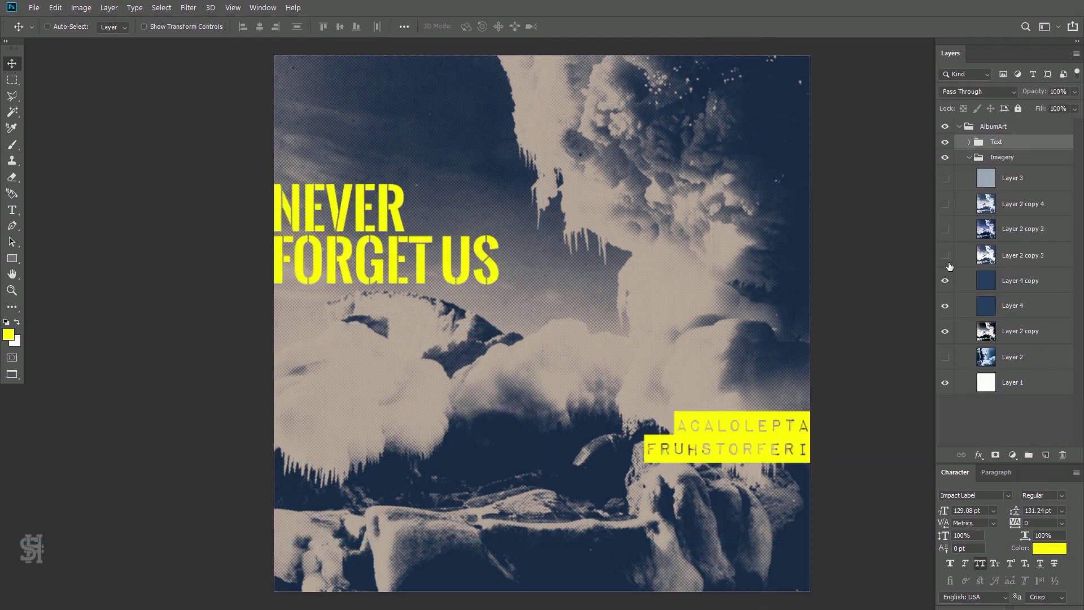
- Delete the unused Layer 2 copy 3 and copy 4, keeping Layer 2 copy 2 hidden
left_click(944, 254)
left_click(1016, 255)
left_click(944, 229)
key("Delete")
left_click(967, 94)
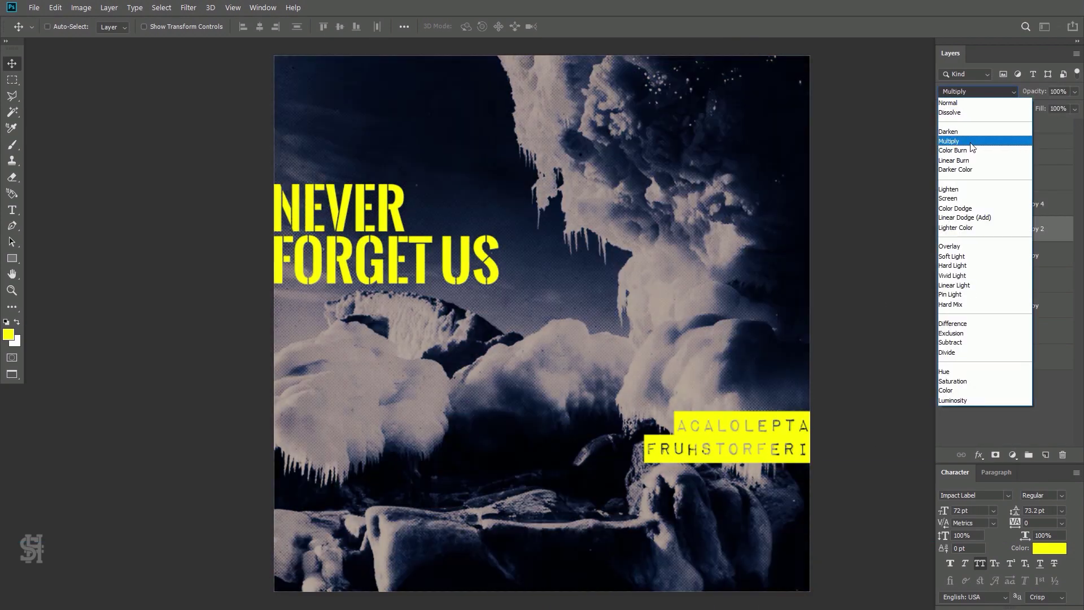
key("Escape")
key("ctrl+z")
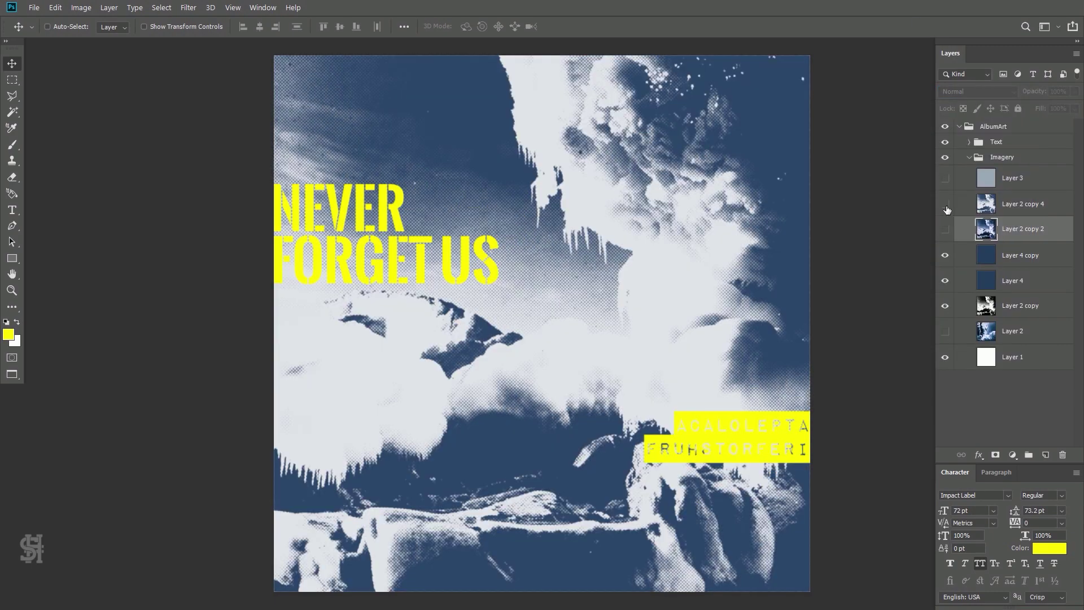
key("ctrl+z")
left_click(956, 232)
- Rotate the halftone Layer 2 copy about -165° with free transform
left_click(960, 289)
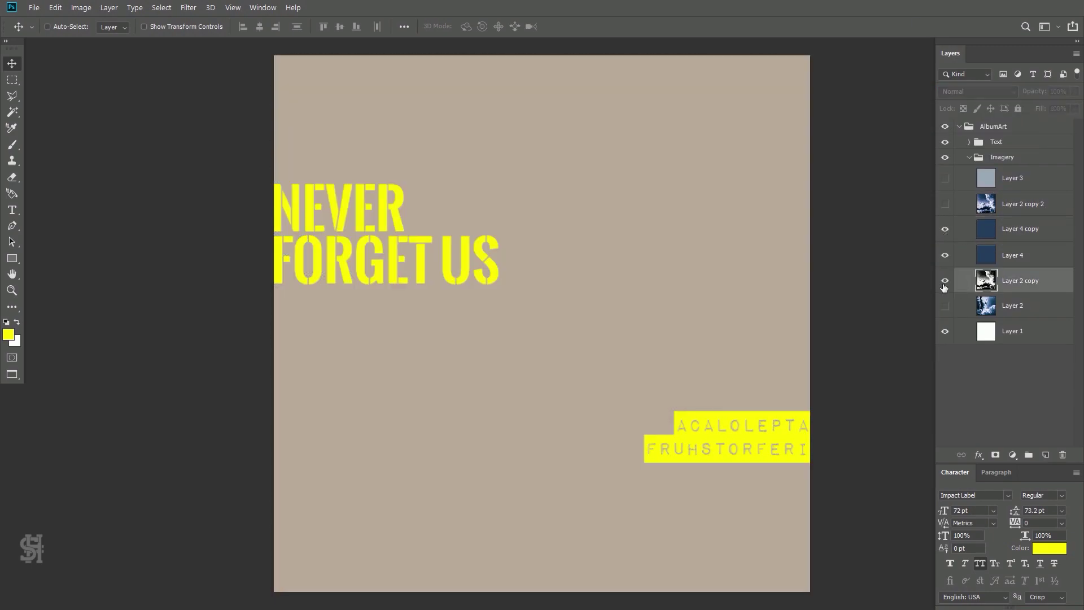
key("ctrl+t")
mouse_move(861, 257)
left_mouse_down()
mouse_move(468, 427)
mouse_move(528, 207)
mouse_move(569, 481)
left_mouse_up()
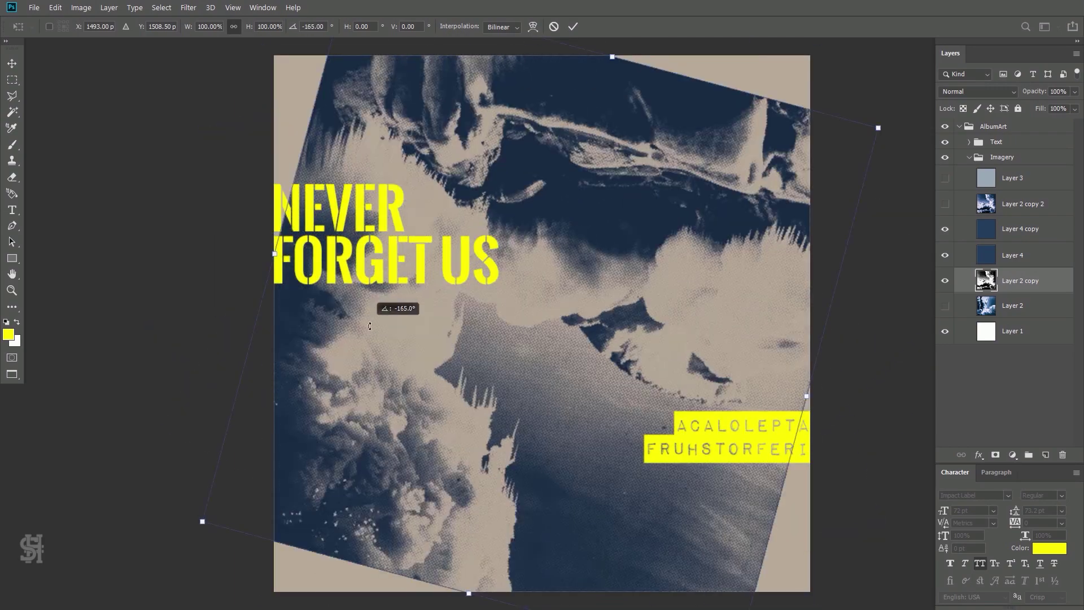